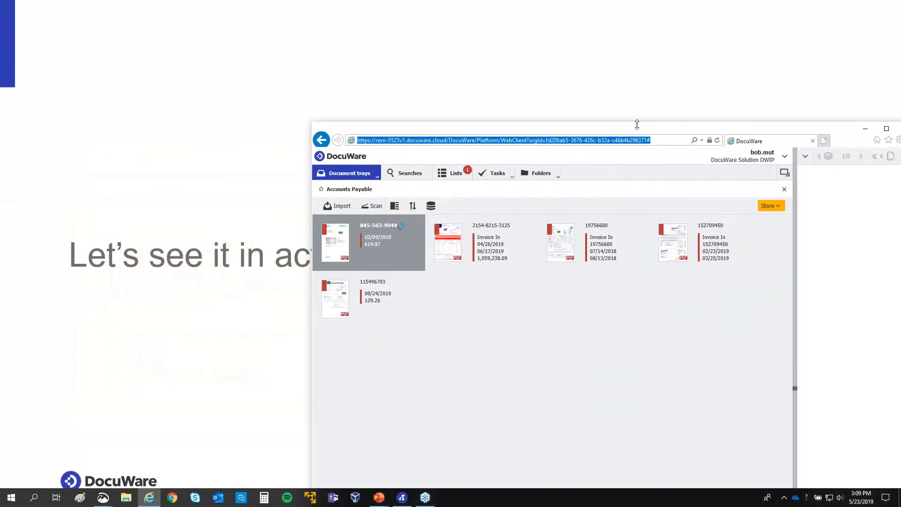
- Enlarge the browser window to full screen and display the Phone Wizard bill from the Accounts Payable tray
{"action": "double_click", "coordinate": [637, 124]}
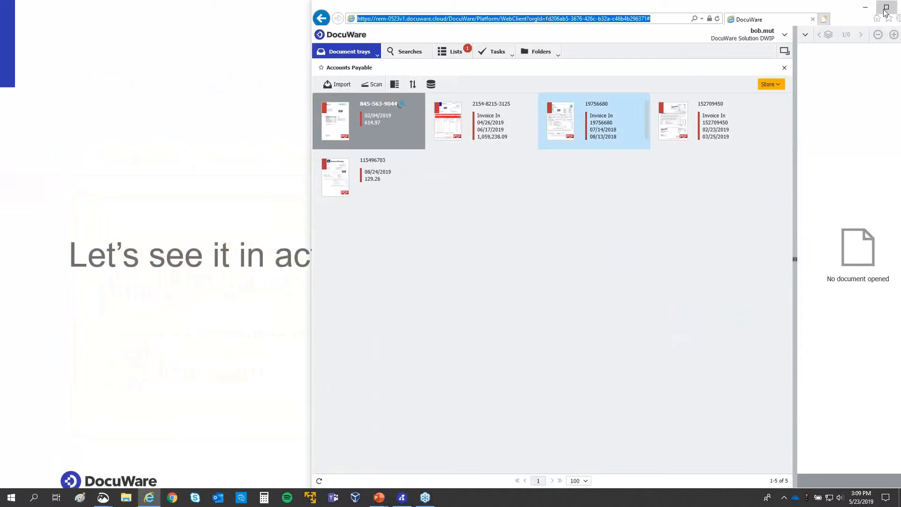
{"action": "left_click", "coordinate": [887, 6]}
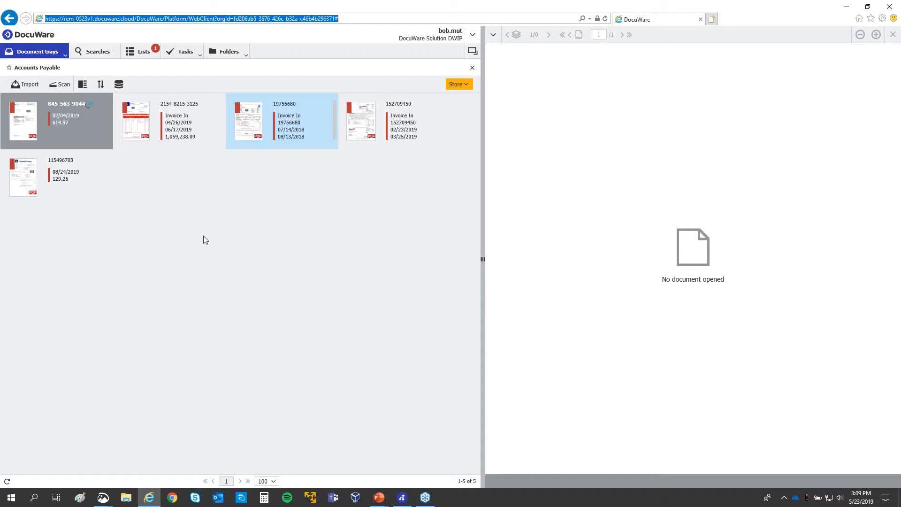
{"action": "double_click", "coordinate": [68, 122]}
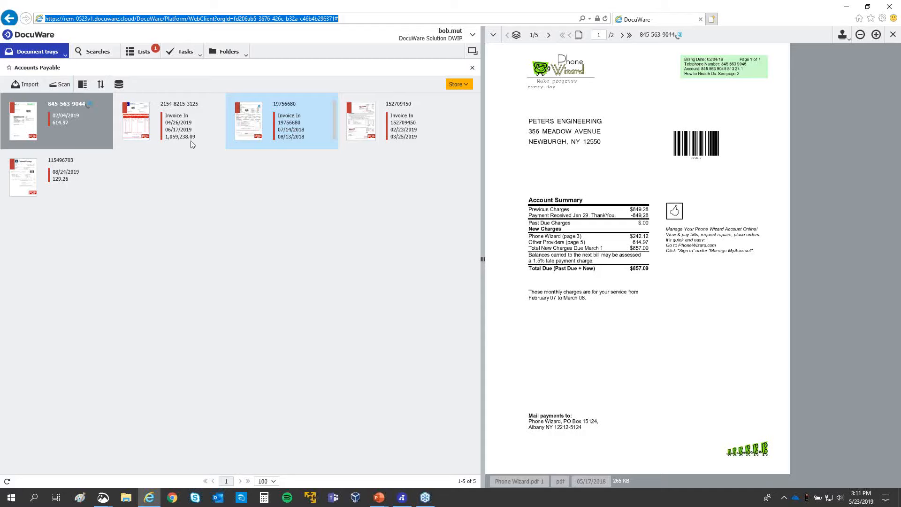
- Review the Accounting - Extended Search form and the available search dialogs, and run the search without criteria
{"action": "left_click", "coordinate": [97, 52]}
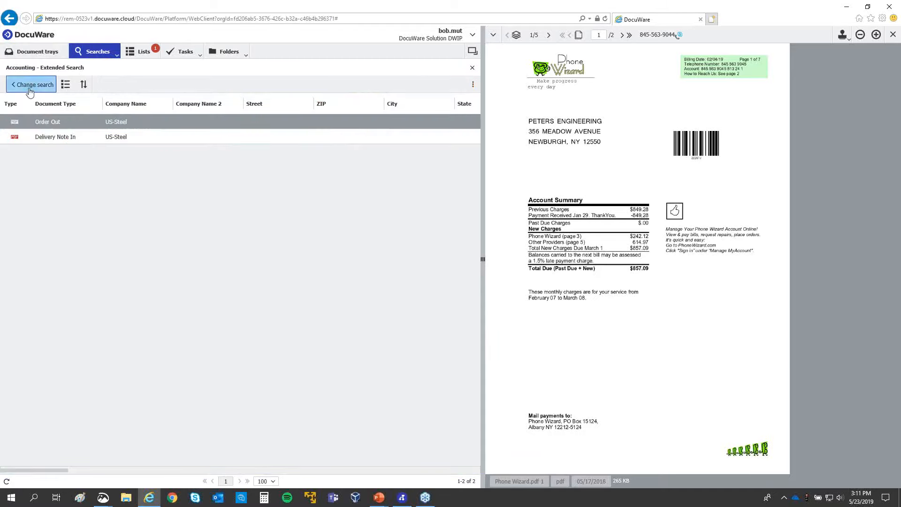
{"action": "left_click", "coordinate": [29, 91]}
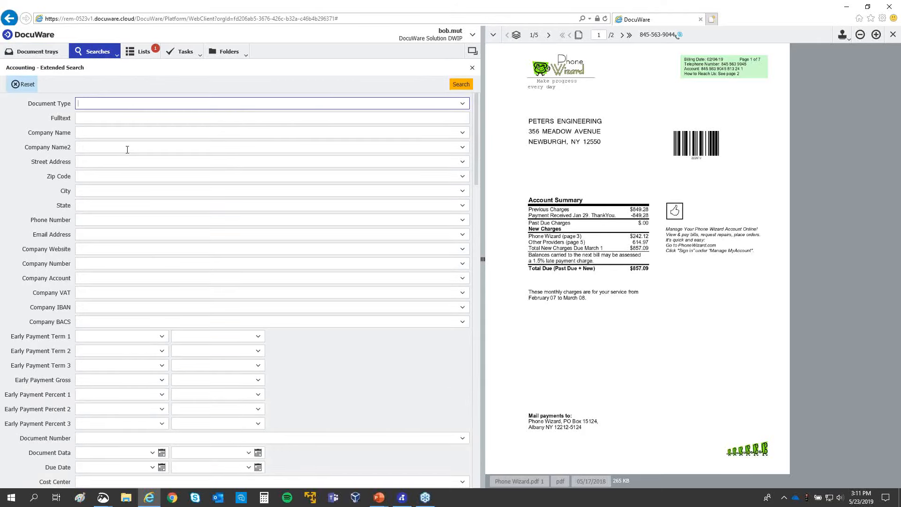
{"action": "left_click", "coordinate": [117, 57]}
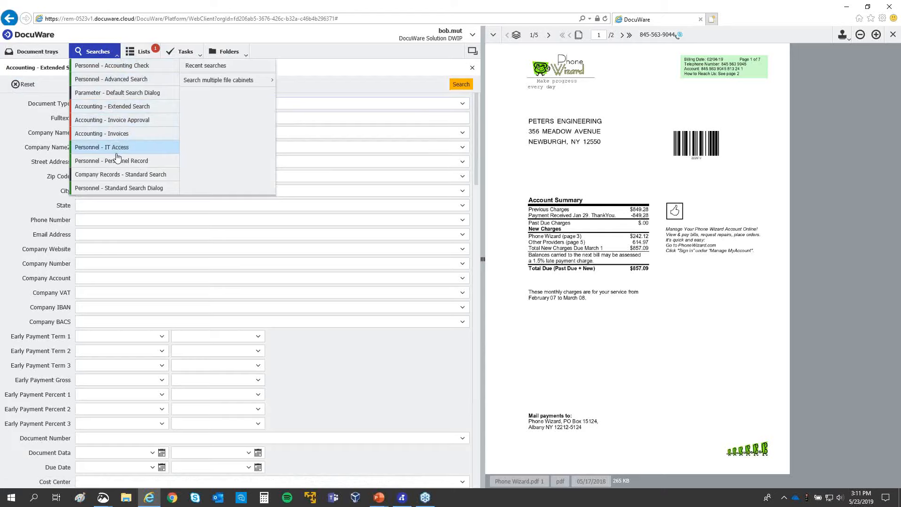
{"action": "left_click", "coordinate": [295, 83]}
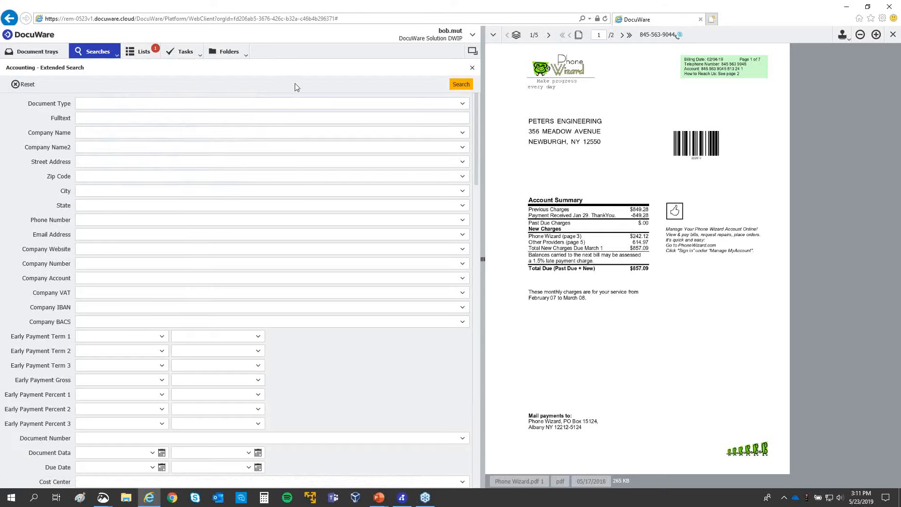
{"action": "left_click", "coordinate": [460, 85]}
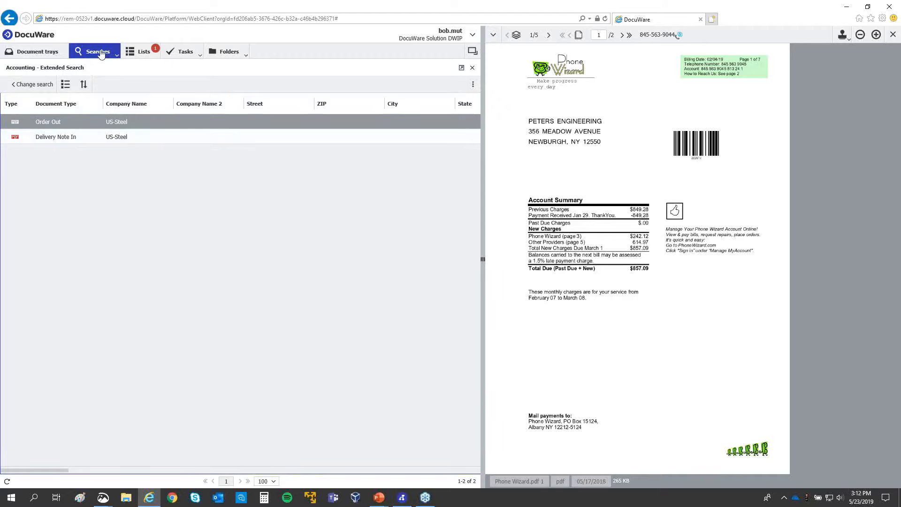
- View the Open PO list and the available task views
{"action": "left_click", "coordinate": [143, 52]}
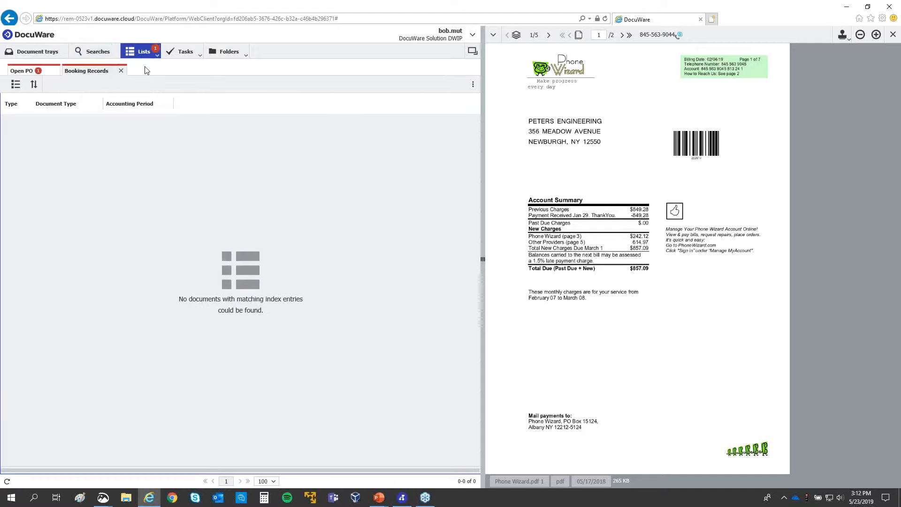
{"action": "left_click", "coordinate": [15, 74]}
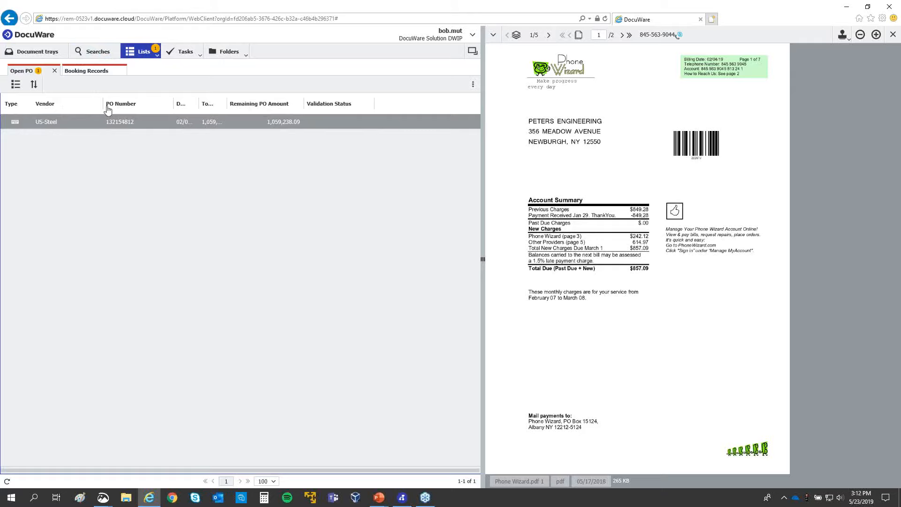
{"action": "left_click", "coordinate": [183, 55]}
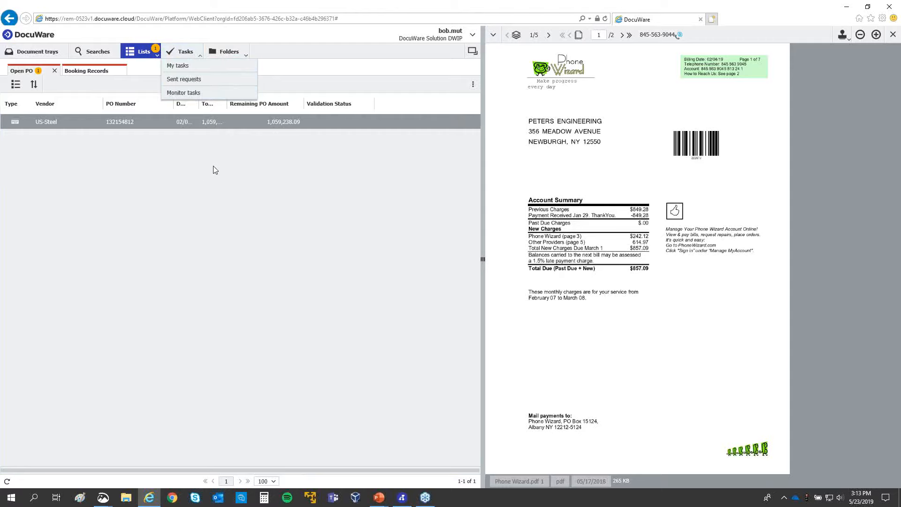
- Close the Phone Wizard bill and open the US-Steel invoice from the document tray in the Accounting - Accounts Payable store dialog
{"action": "left_click", "coordinate": [48, 55]}
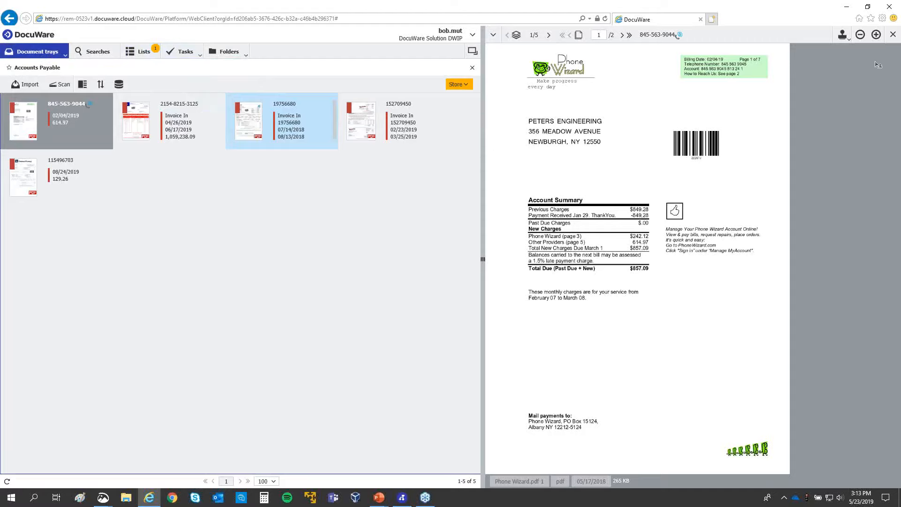
{"action": "left_click", "coordinate": [894, 35]}
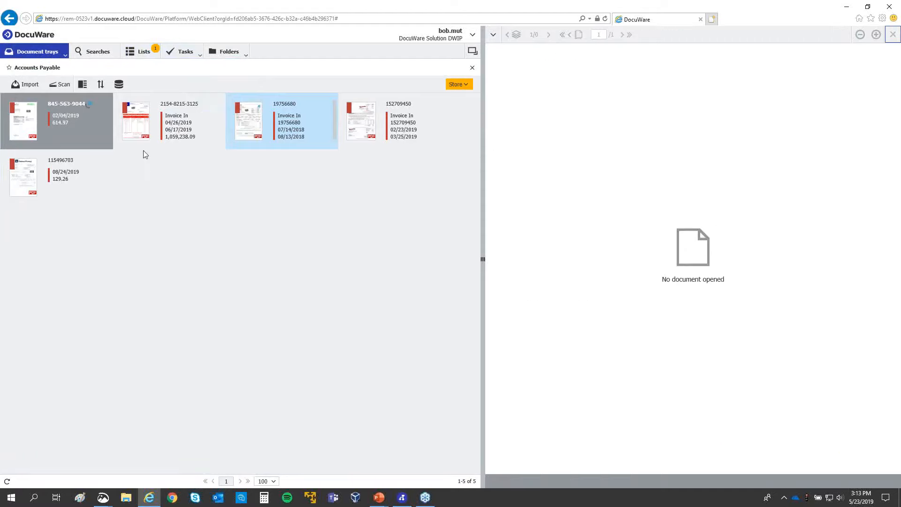
{"action": "left_click", "coordinate": [144, 136]}
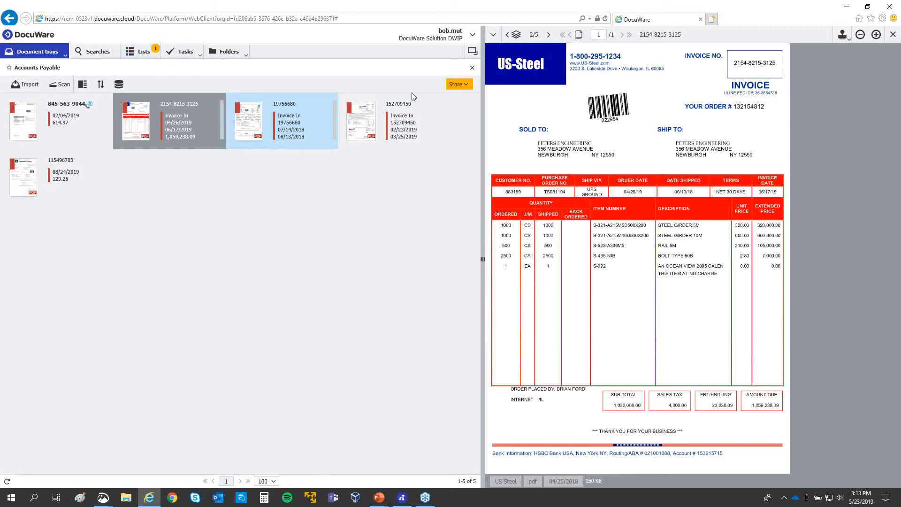
{"action": "left_click", "coordinate": [466, 85]}
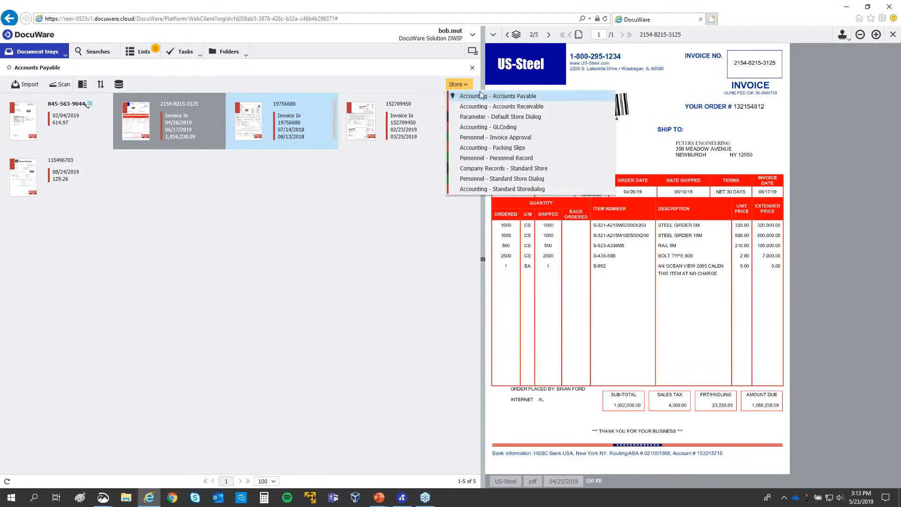
{"action": "left_click", "coordinate": [475, 100]}
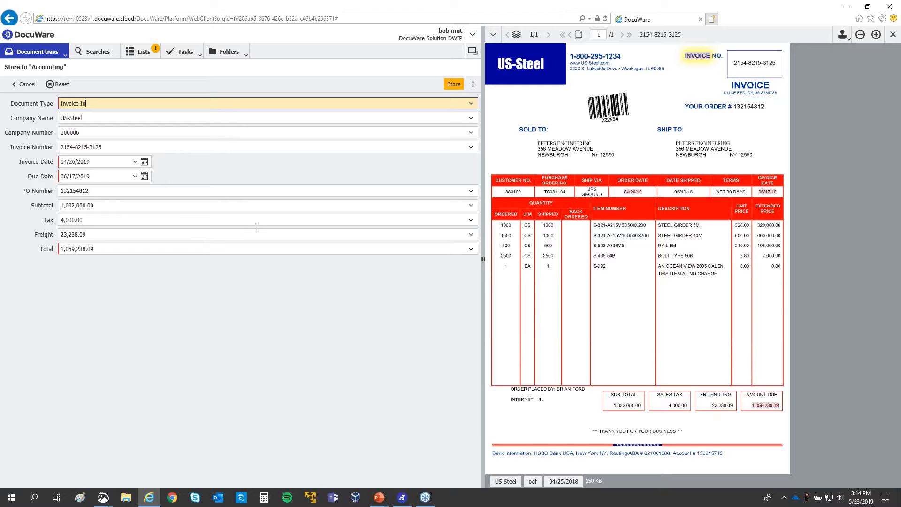
- Check the invoice's PO number, total and storing options, and store it in the Accounting file cabinet
{"action": "left_click", "coordinate": [194, 191]}
{"action": "left_click", "coordinate": [169, 249]}
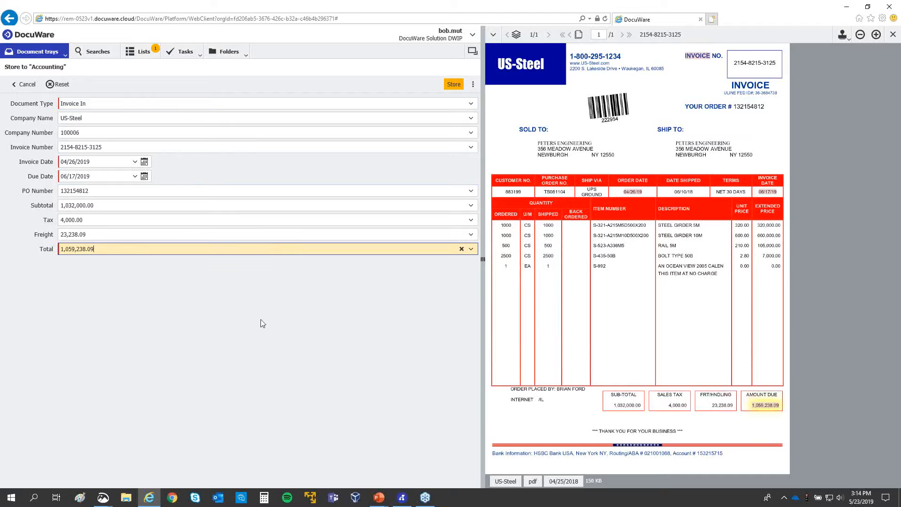
{"action": "left_click", "coordinate": [473, 84]}
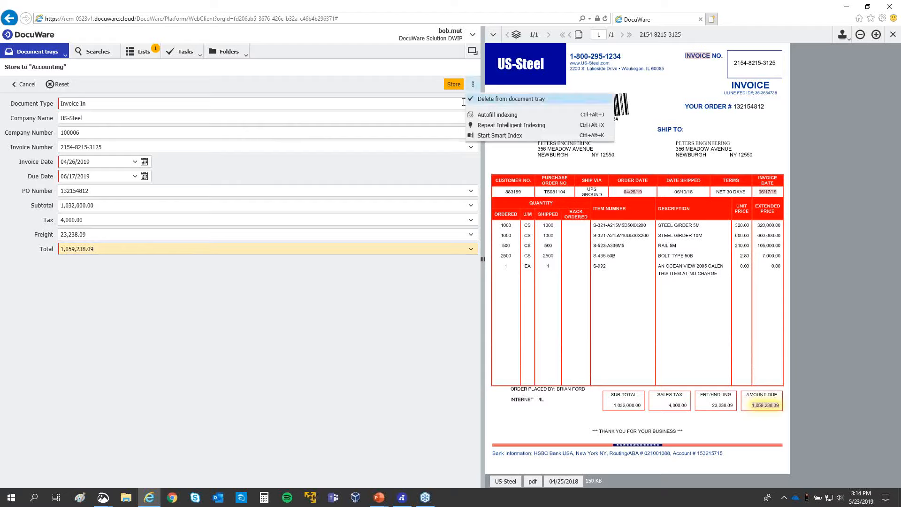
{"action": "left_click", "coordinate": [413, 87]}
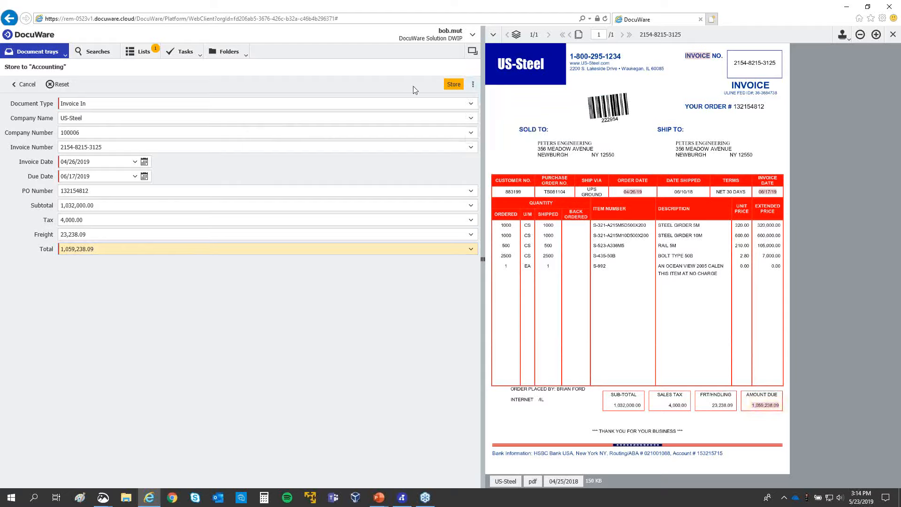
{"action": "left_click", "coordinate": [452, 85]}
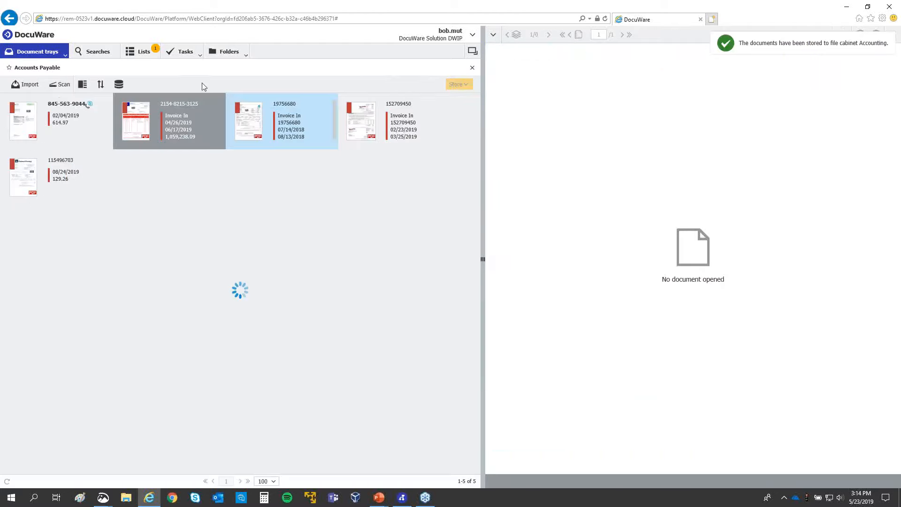
- Check the task views repeatedly for the workflow task of the stored US-Steel invoice
{"action": "left_click", "coordinate": [196, 57]}
{"action": "left_click", "coordinate": [179, 66]}
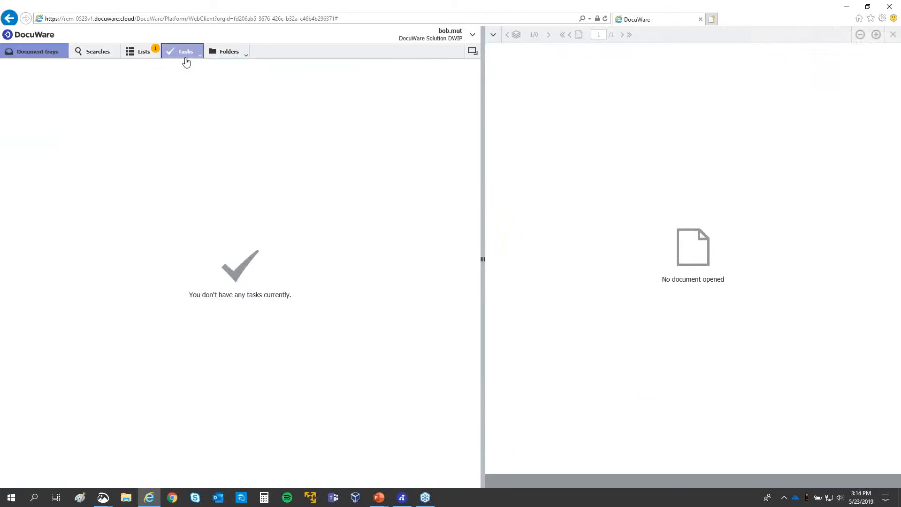
{"action": "left_click", "coordinate": [187, 56]}
{"action": "left_click", "coordinate": [200, 95]}
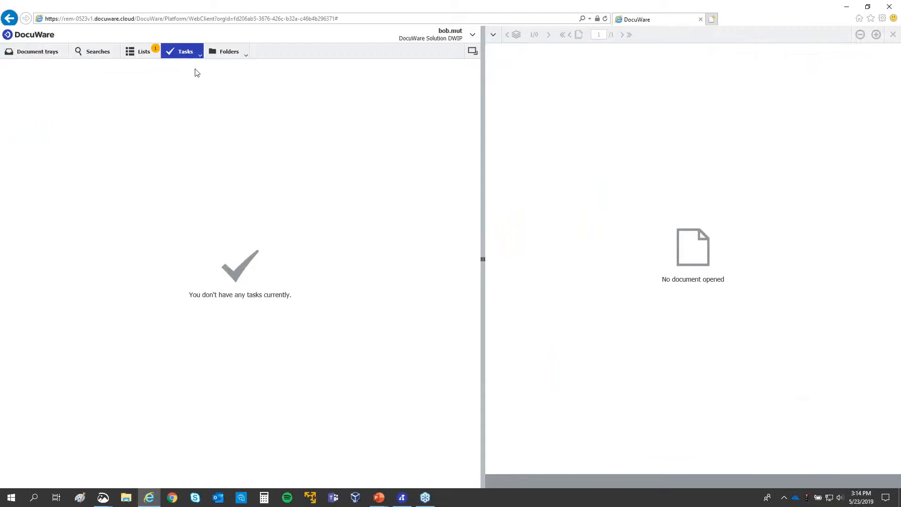
{"action": "left_click", "coordinate": [187, 51]}
{"action": "left_click", "coordinate": [191, 66]}
{"action": "left_click", "coordinate": [191, 54]}
{"action": "left_click", "coordinate": [189, 65]}
{"action": "left_click", "coordinate": [192, 57]}
{"action": "left_click", "coordinate": [192, 94]}
{"action": "left_click", "coordinate": [190, 56]}
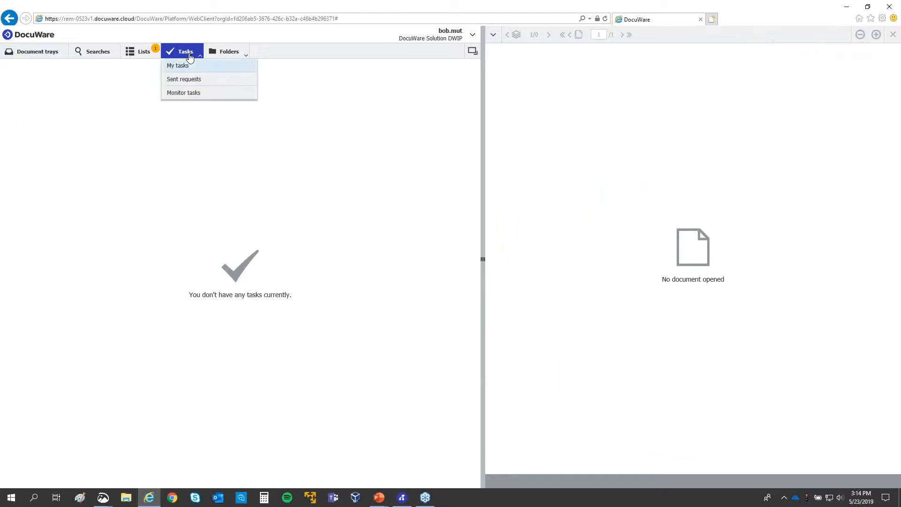
{"action": "left_click", "coordinate": [194, 94]}
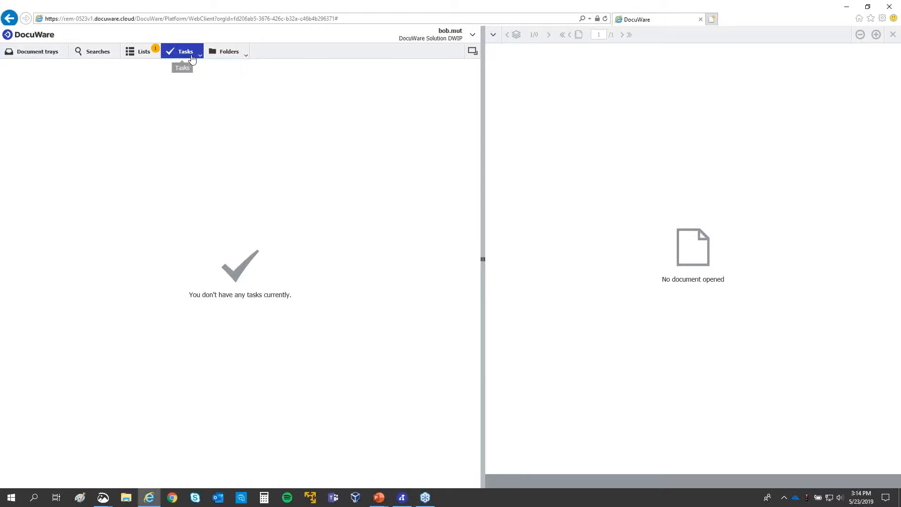
{"action": "left_click", "coordinate": [192, 59]}
{"action": "left_click", "coordinate": [190, 66]}
{"action": "left_click", "coordinate": [192, 54]}
{"action": "left_click", "coordinate": [203, 95]}
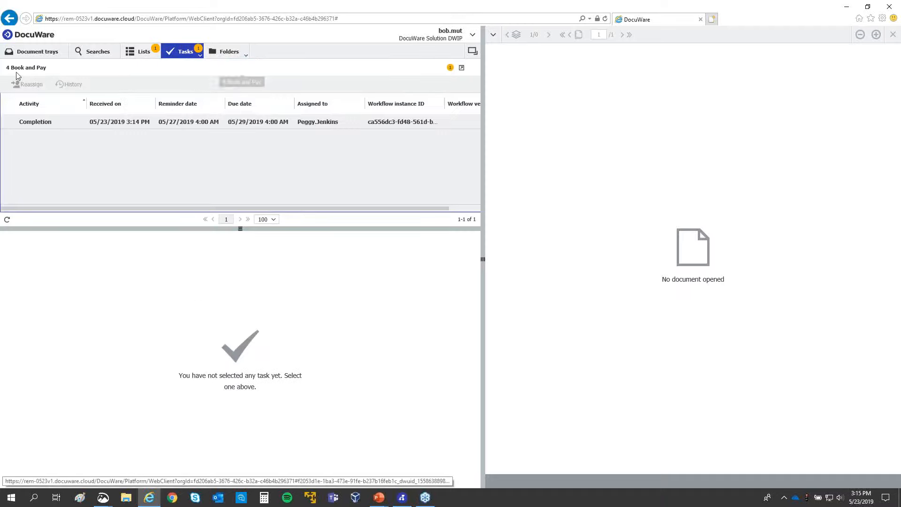
- Open the Completion task in 4 Book and Pay, review its Complete Process form and display the attached invoice
{"action": "left_click", "coordinate": [39, 124]}
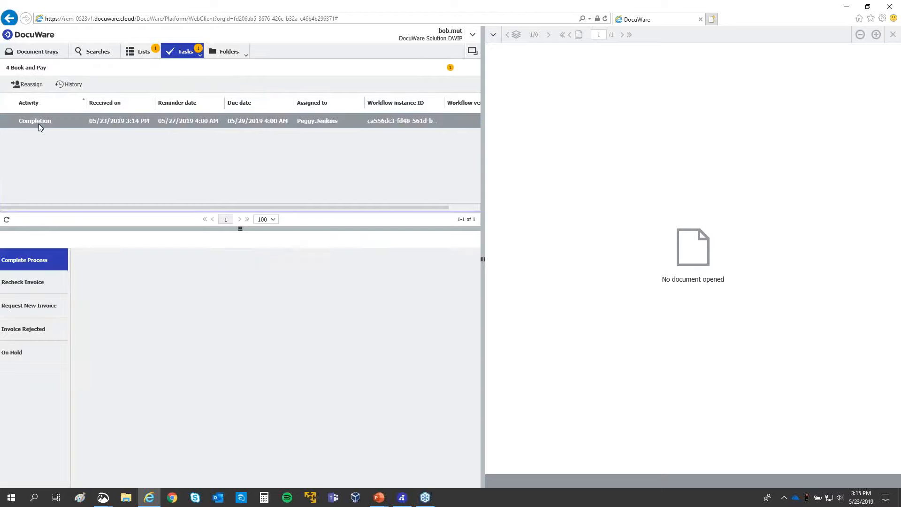
{"action": "scroll", "coordinate": [170, 341], "scroll_direction": "down", "scroll_amount": 1}
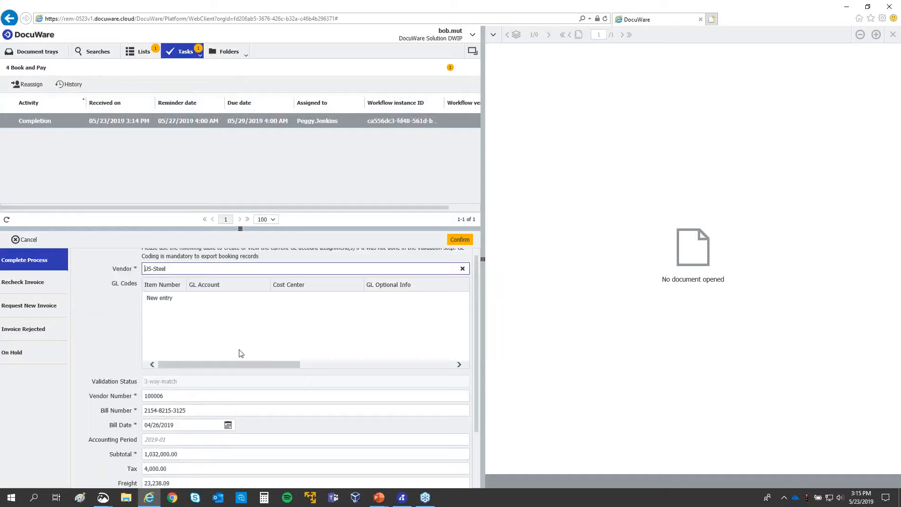
{"action": "scroll", "coordinate": [257, 296], "scroll_direction": "up", "scroll_amount": 1}
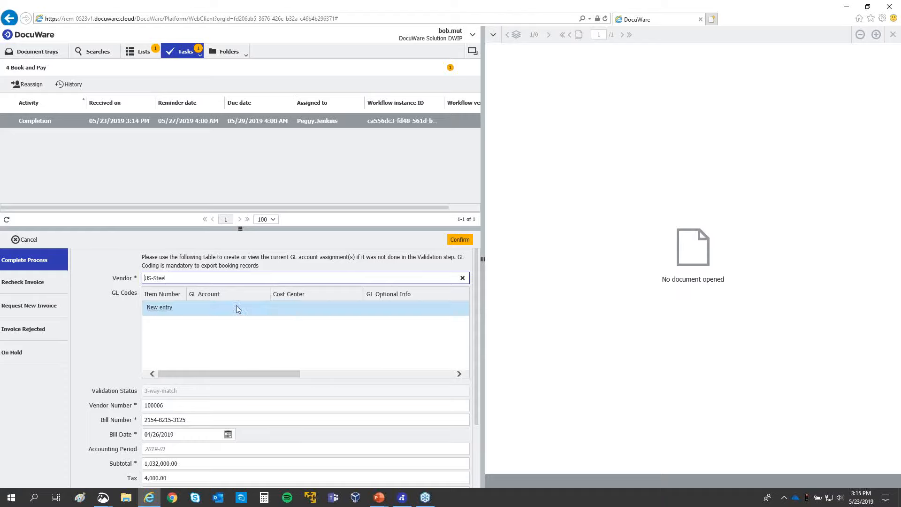
{"action": "left_click", "coordinate": [204, 122]}
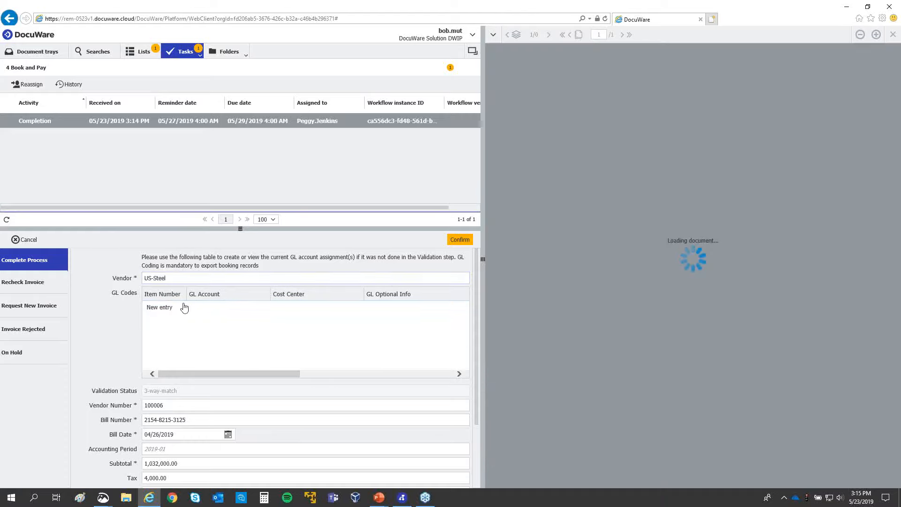
- Add a new GL Codes entry with item number 1
{"action": "left_click", "coordinate": [183, 306]}
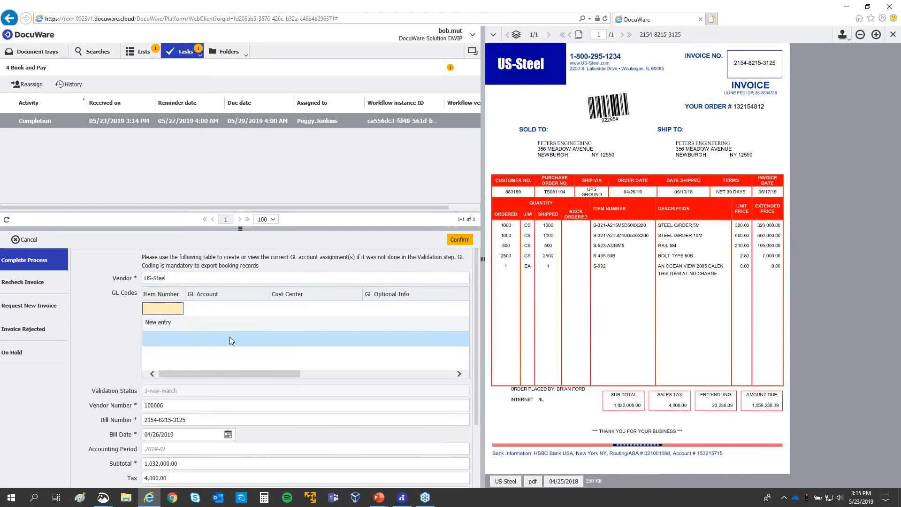
{"action": "type", "text": "1"}
{"action": "key", "text": "Tab"}
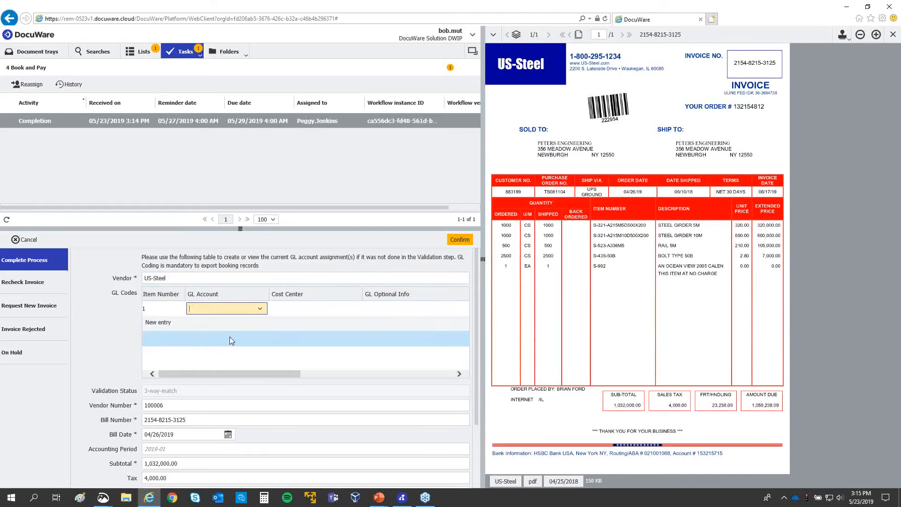
{"action": "type", "text": "ta"}
{"action": "key", "text": "Tab"}
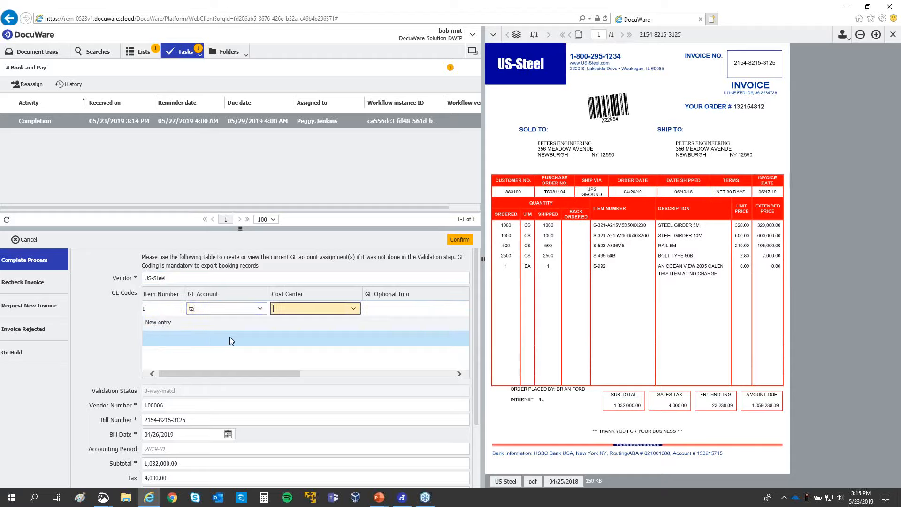
{"action": "key", "text": "shift+Tab"}
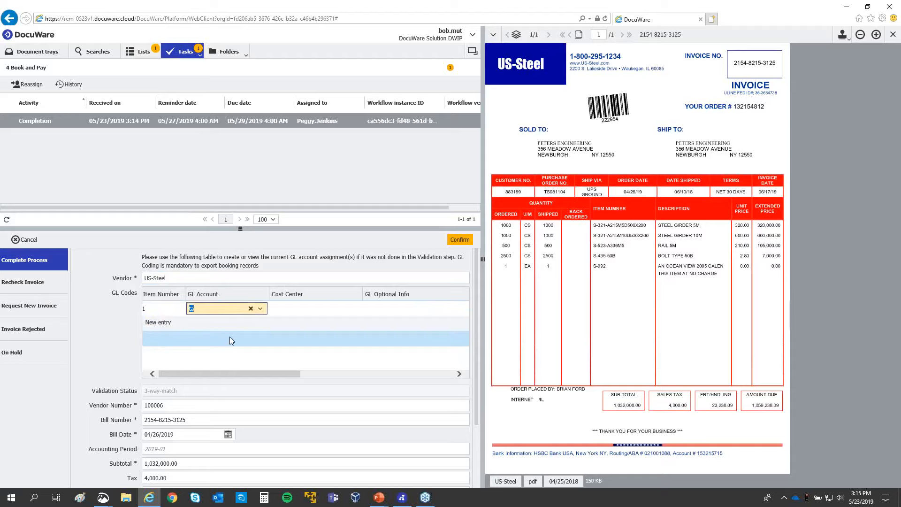
{"action": "type", "text": "ts"}
{"action": "key", "text": "Tab"}
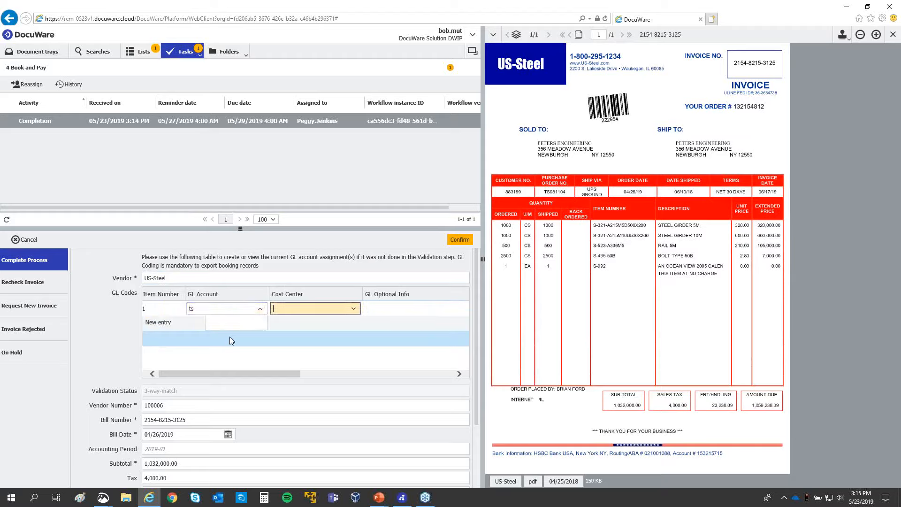
{"action": "left_click", "coordinate": [252, 308]}
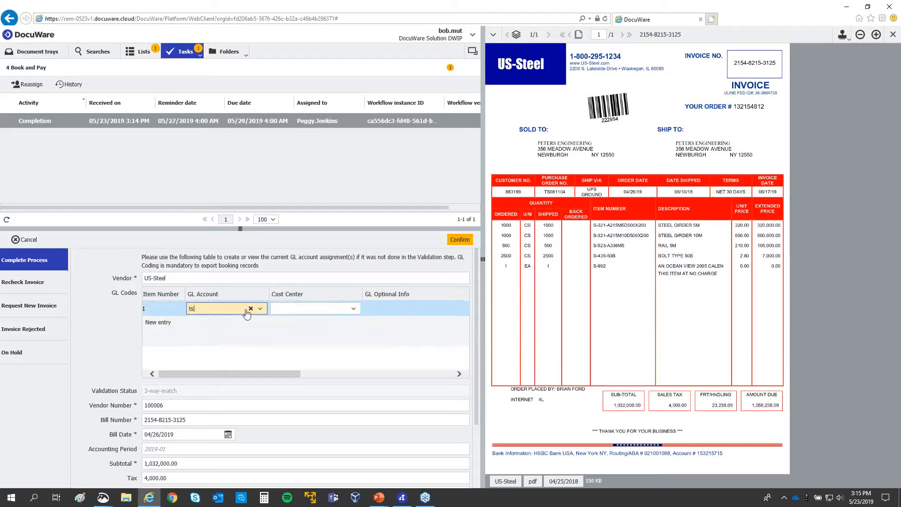
- Assign GL account Taxes & Licenses and the general cost center A10000 to GL Codes item 1
{"action": "left_click", "coordinate": [260, 309]}
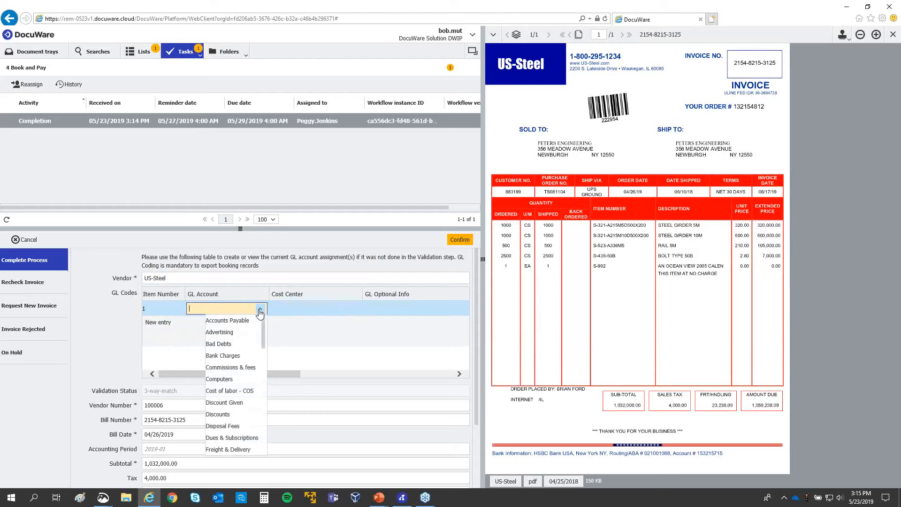
{"action": "type", "text": "t"}
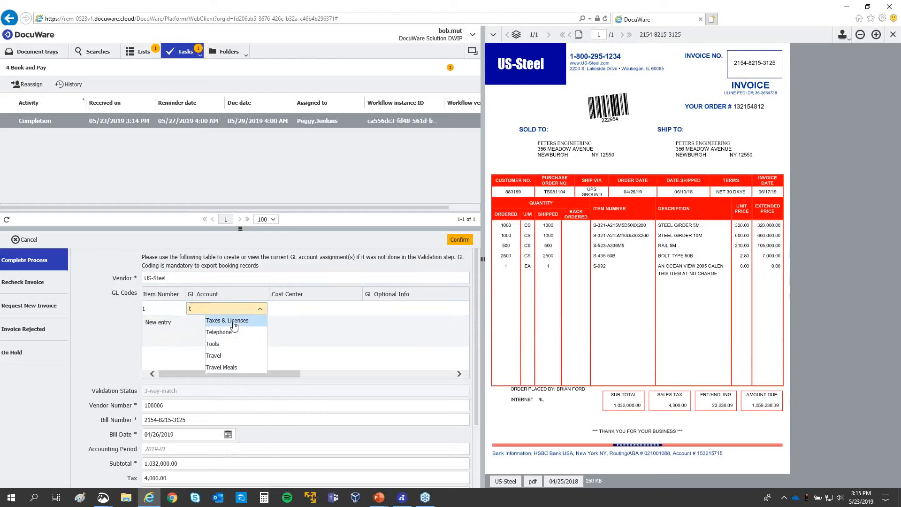
{"action": "left_click", "coordinate": [230, 320]}
{"action": "left_click", "coordinate": [304, 309]}
{"action": "left_click", "coordinate": [353, 309]}
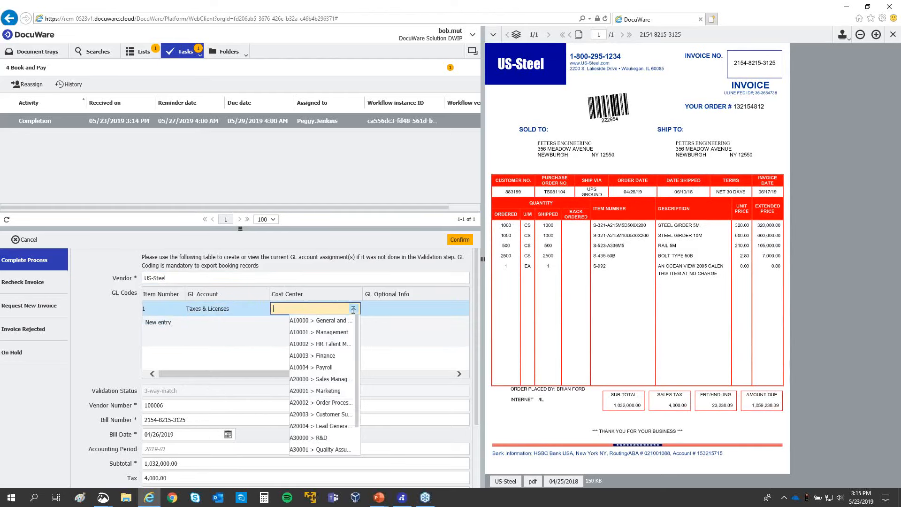
{"action": "left_click", "coordinate": [343, 320]}
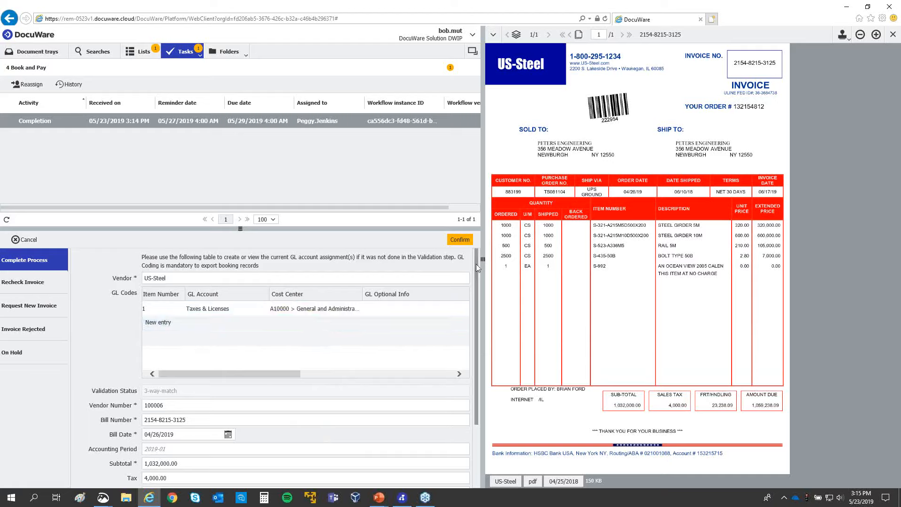
- Set item 1's amount to 4,000.00 from the invoice's sales tax and start another GL Codes entry
{"action": "left_click_drag", "start_coordinate": [483, 260], "coordinate": [669, 257]}
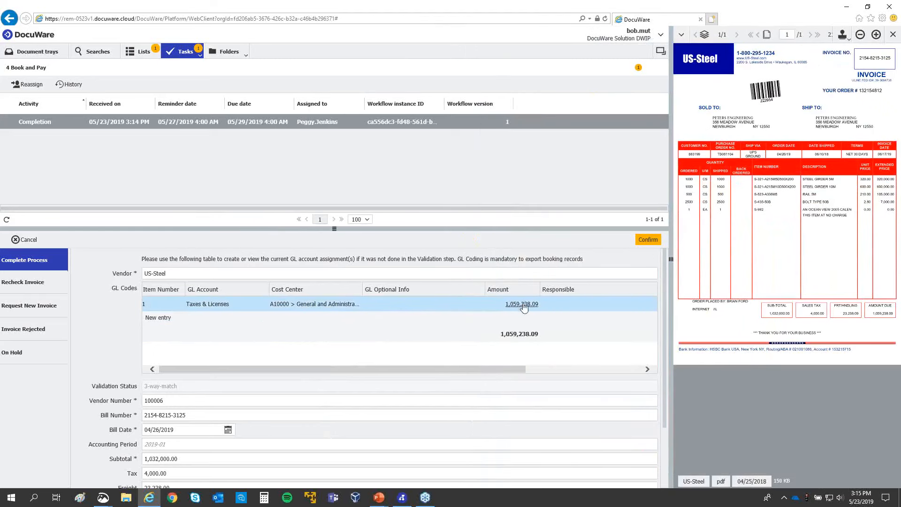
{"action": "left_click", "coordinate": [523, 305]}
{"action": "key", "text": "BackSpace"}
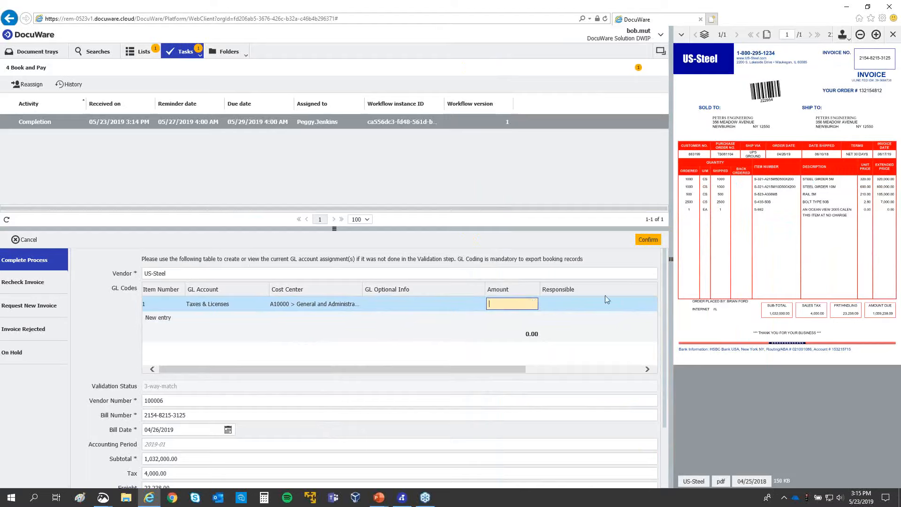
{"action": "left_click", "coordinate": [820, 317]}
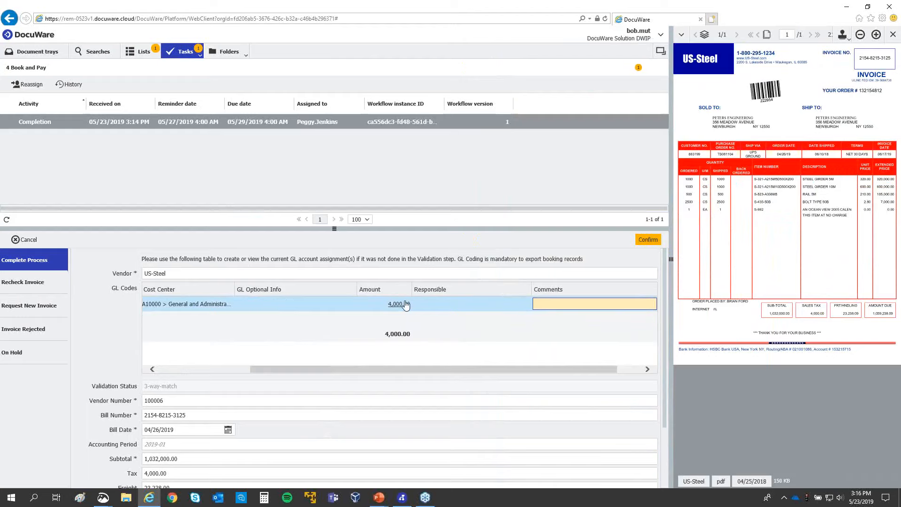
{"action": "key", "text": "Tab"}
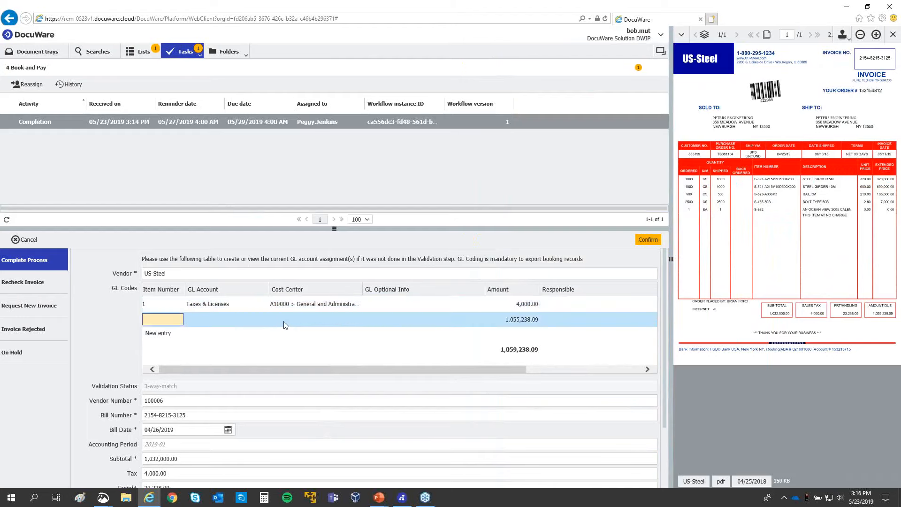
- Fill the new GL Codes entry with item number 2, GL account Freight & Delivery and the general cost center A10000
{"action": "type", "text": "2"}
{"action": "left_click", "coordinate": [238, 321]}
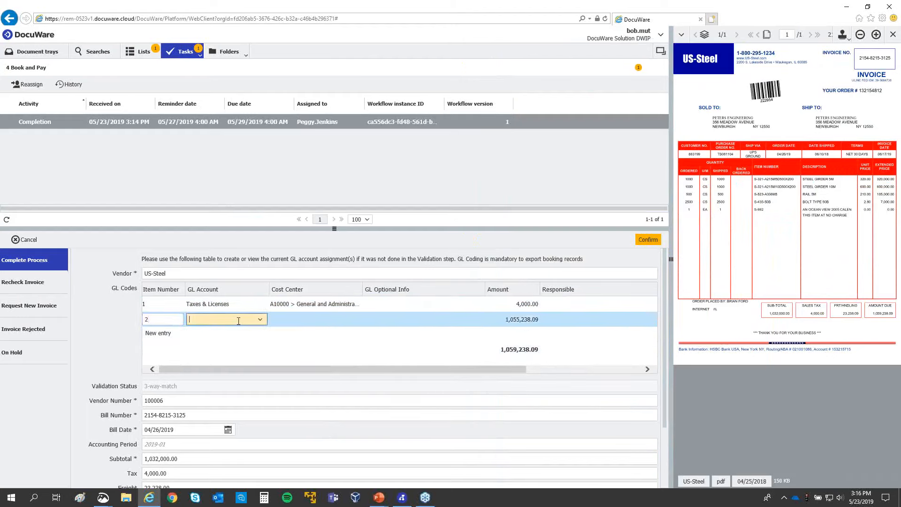
{"action": "type", "text": "fr"}
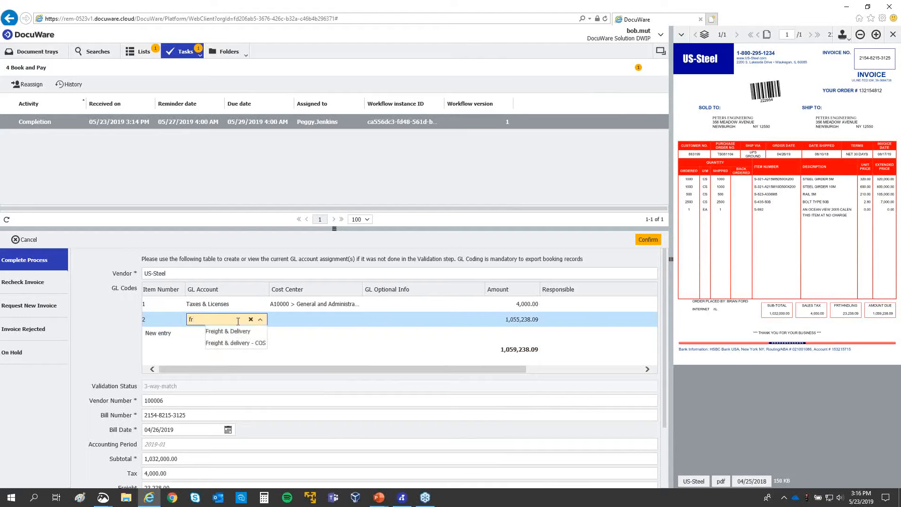
{"action": "left_click", "coordinate": [210, 337]}
{"action": "left_click", "coordinate": [301, 320]}
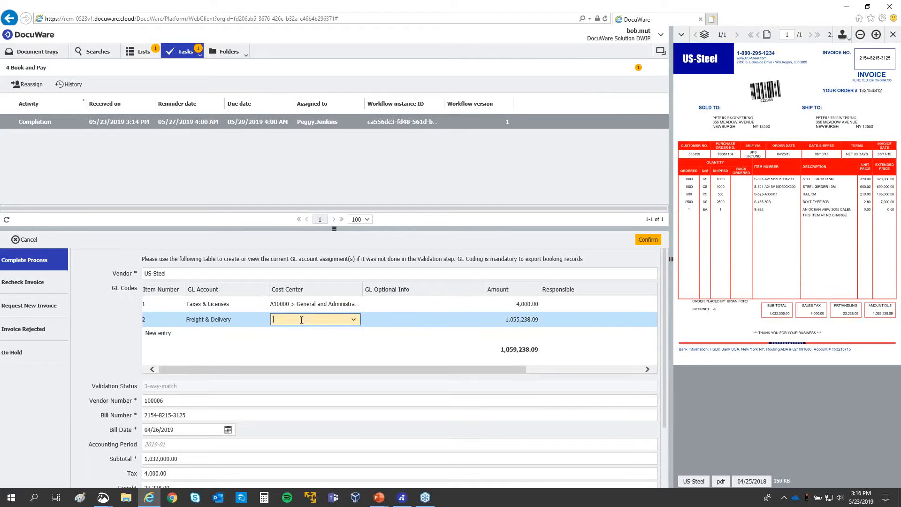
{"action": "type", "text": "a"}
{"action": "left_click", "coordinate": [328, 332]}
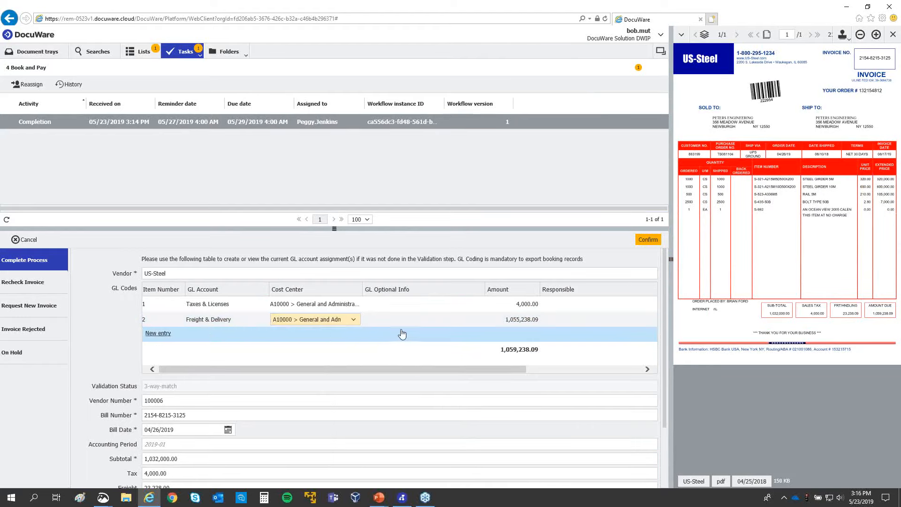
- Set item 2's amount to 23,238.09 from the invoice's freight and handling charge and add another GL Codes row
{"action": "left_click", "coordinate": [515, 323]}
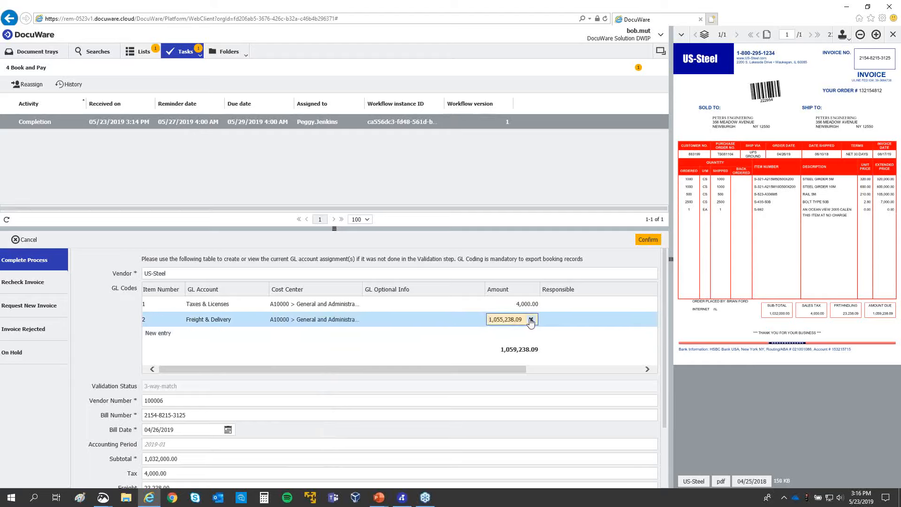
{"action": "key", "text": "BackSpace"}
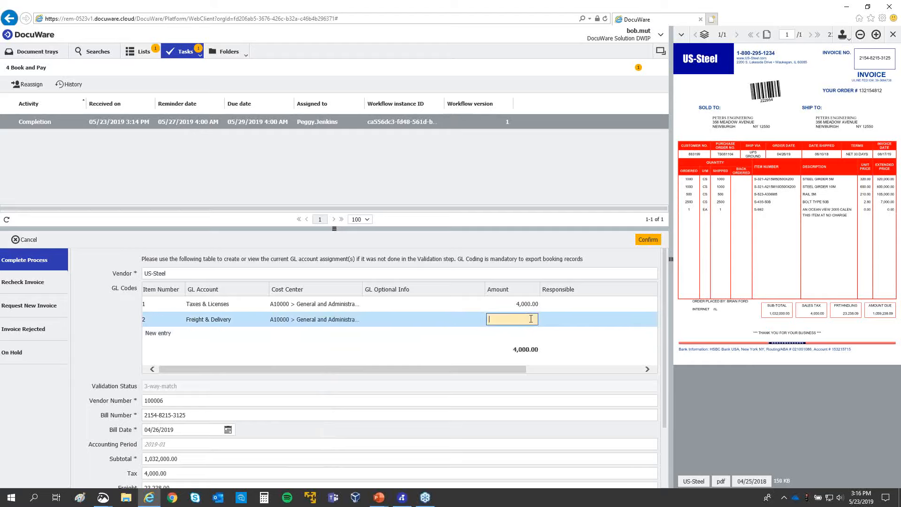
{"action": "left_click", "coordinate": [855, 318]}
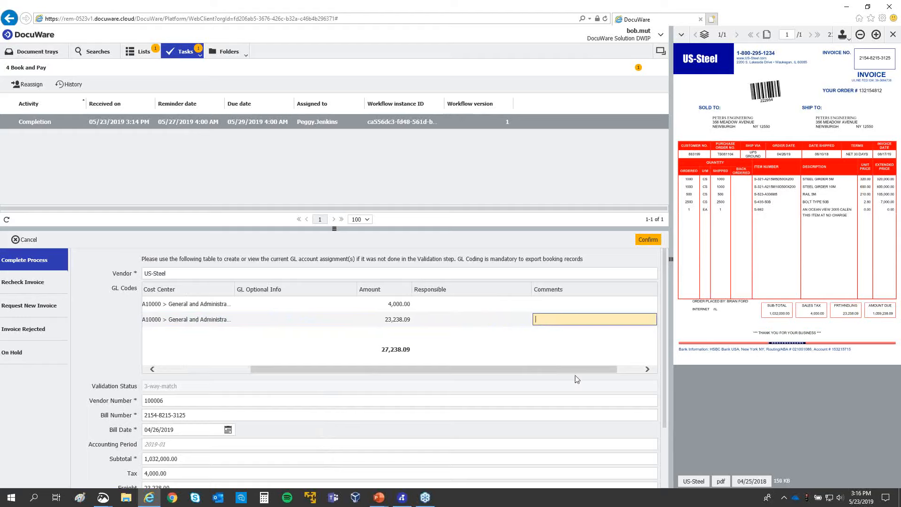
{"action": "key", "text": "Tab"}
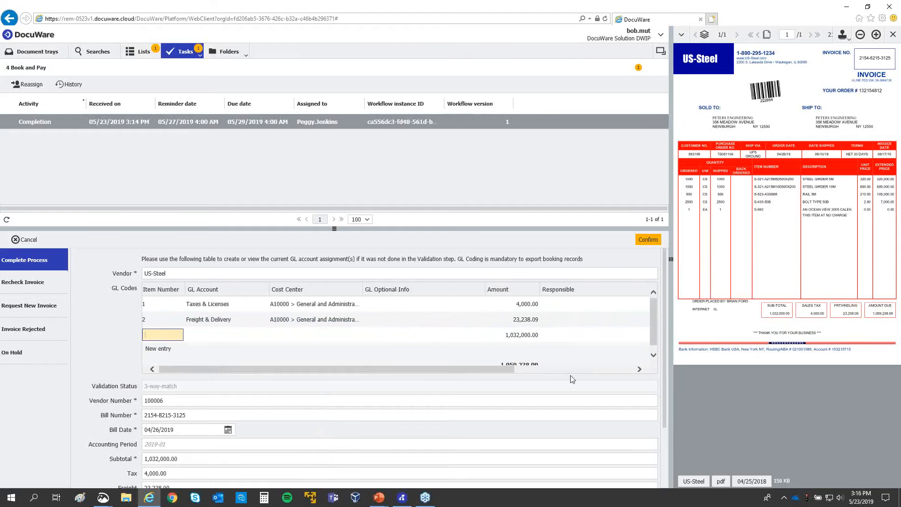
- Fill the third GL Codes row with item number 3, GL account Supplies & Materials - COGS and cost center A10000, and check the total
{"action": "type", "text": "3"}
{"action": "key", "text": "Tab"}
{"action": "type", "text": "su"}
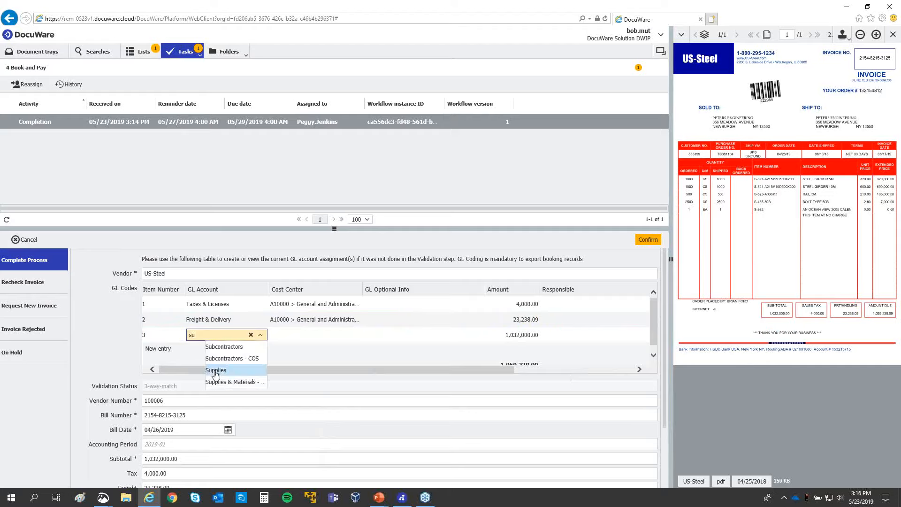
{"action": "left_click", "coordinate": [232, 382]}
{"action": "left_click", "coordinate": [323, 340]}
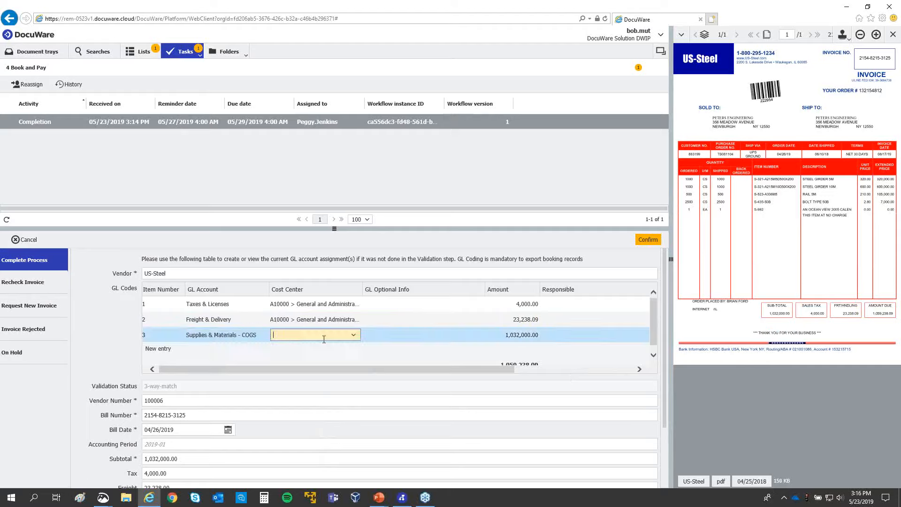
{"action": "type", "text": "a"}
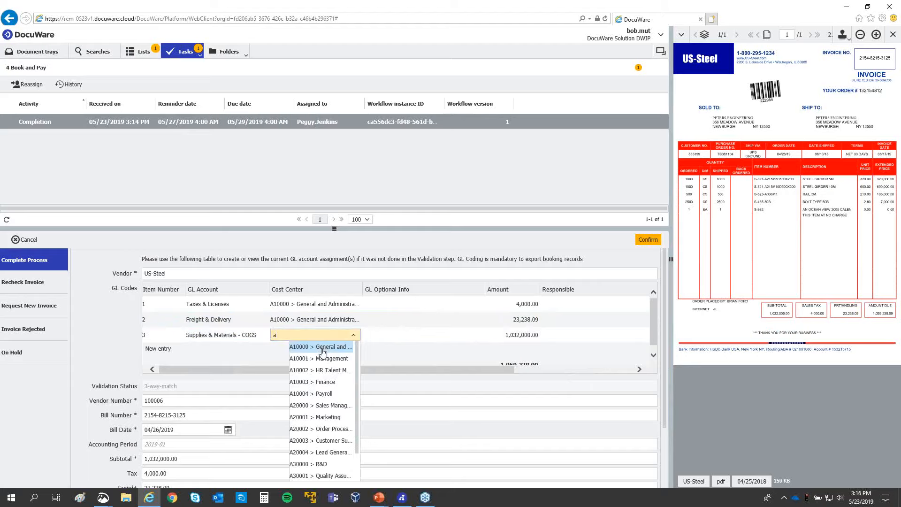
{"action": "left_click", "coordinate": [323, 348]}
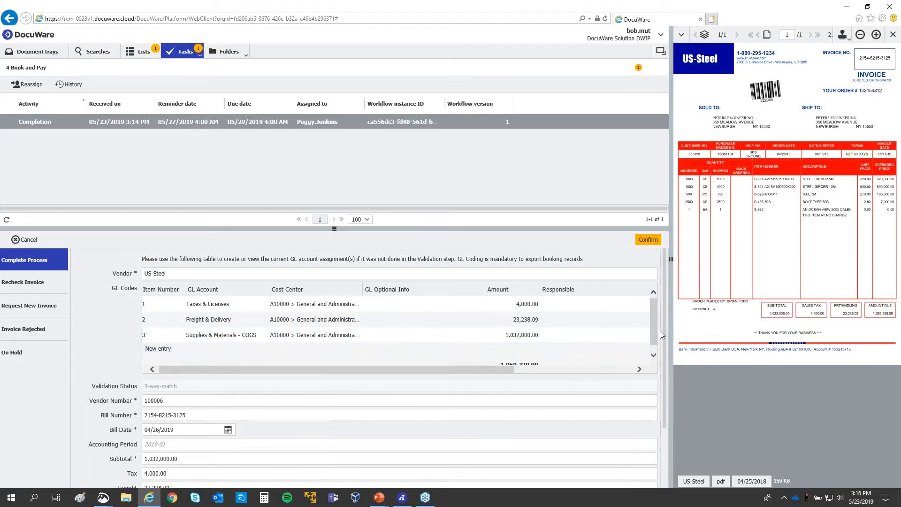
{"action": "scroll", "coordinate": [654, 332], "scroll_direction": "down", "scroll_amount": 1}
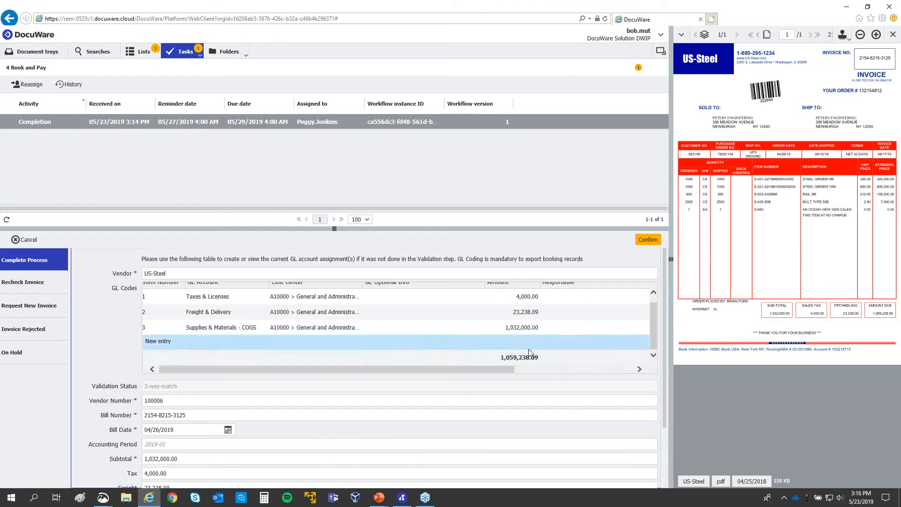
- Set the Bill Date to 05/23/2019 and confirm the Complete Process task
{"action": "triple_click", "coordinate": [190, 430]}
{"action": "key", "text": "BackSpace"}
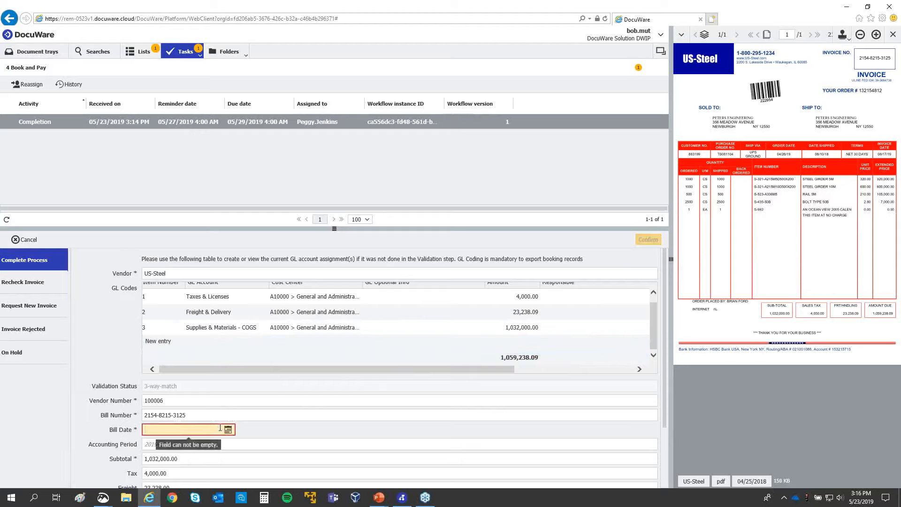
{"action": "double_click", "coordinate": [220, 431]}
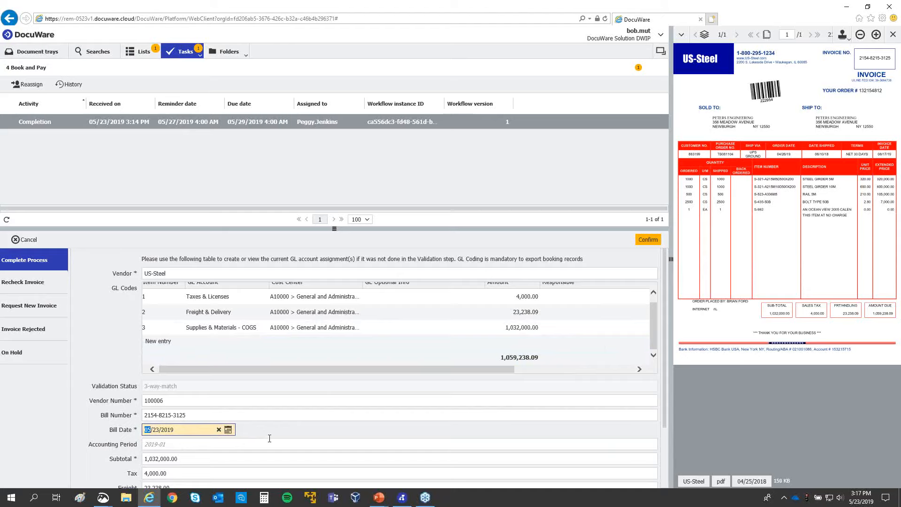
{"action": "left_click", "coordinate": [649, 240]}
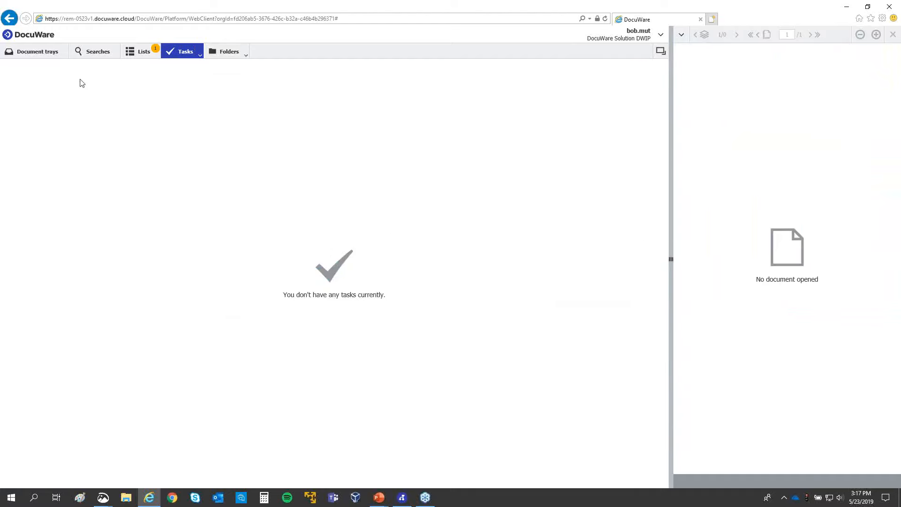
- Select the W.B. Mason invoice dated 02/23/2019 in the Accounts Payable document tray and open its Accounts Payable store dialog
{"action": "left_click", "coordinate": [31, 59]}
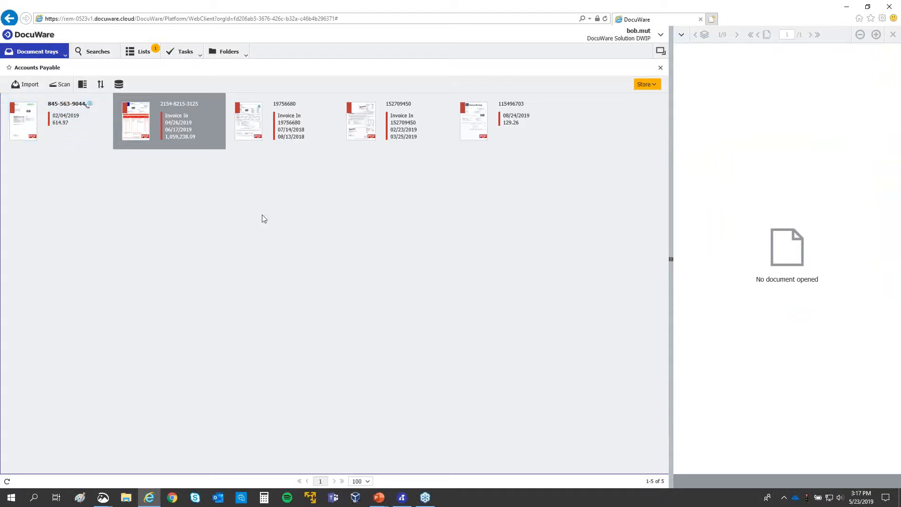
{"action": "left_click", "coordinate": [365, 135]}
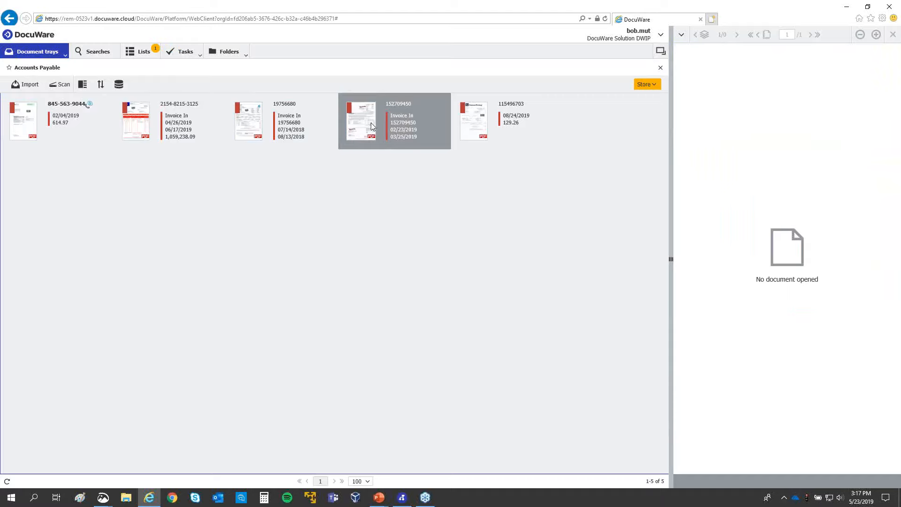
{"action": "left_click", "coordinate": [655, 86]}
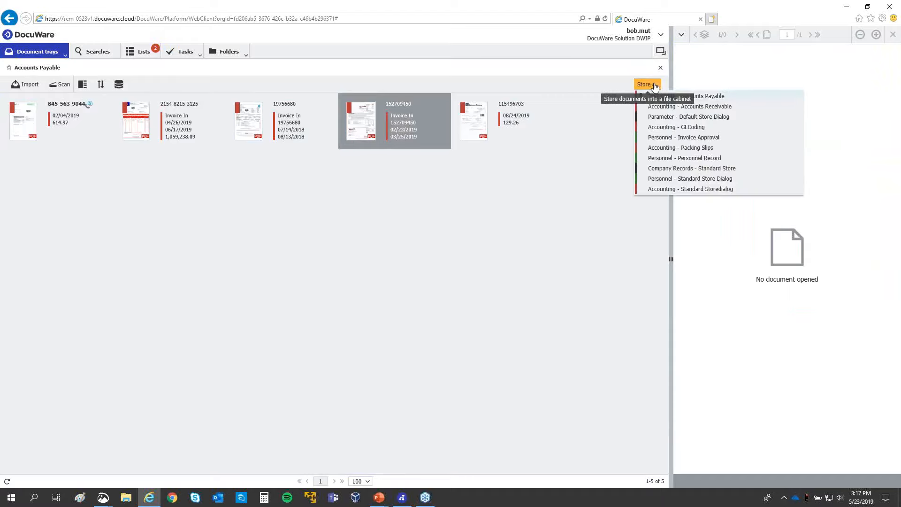
{"action": "left_click", "coordinate": [661, 99]}
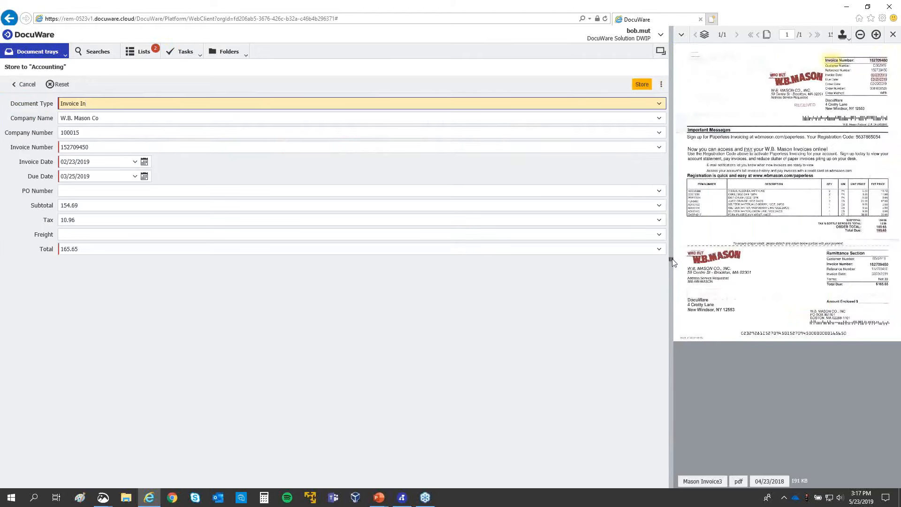
- Compare the W.B. Mason index data with the invoice, check the storing options and store it in the Accounting file cabinet
{"action": "left_click_drag", "start_coordinate": [672, 260], "coordinate": [647, 261]}
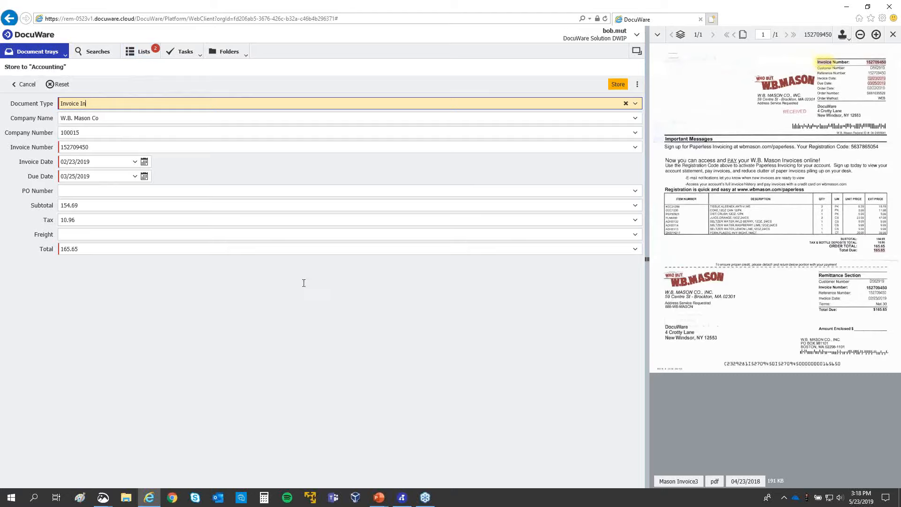
{"action": "left_click", "coordinate": [638, 84]}
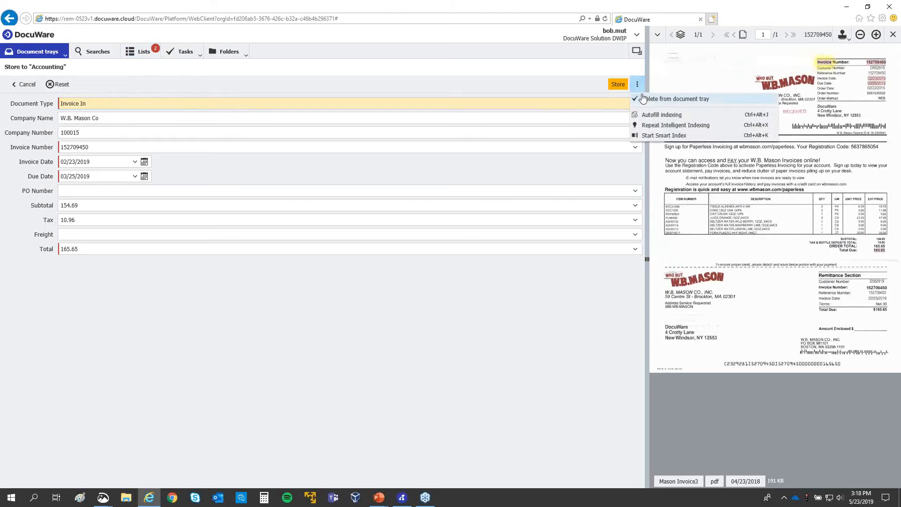
{"action": "left_click", "coordinate": [615, 85]}
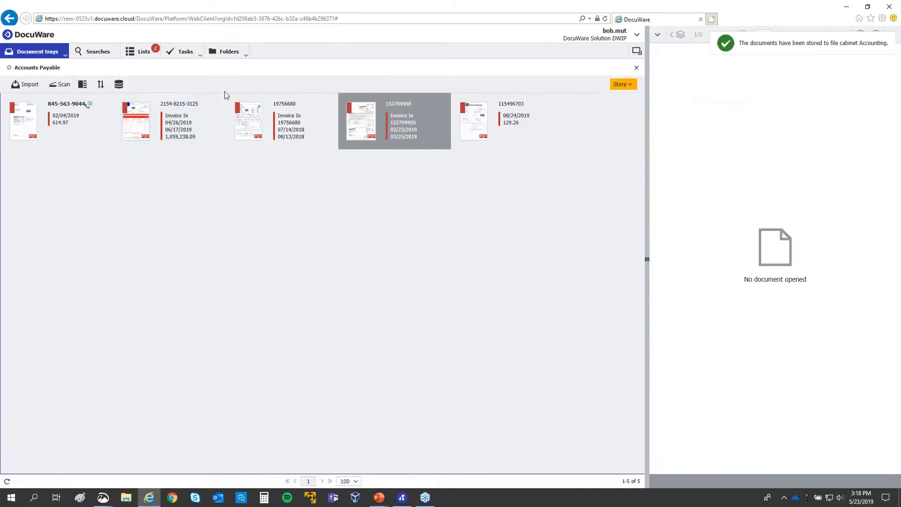
- Alternate between the monitored tasks and own tasks views to refresh them, and open the W.B. Mason Completion task under 4 Book and Pay
{"action": "left_click", "coordinate": [198, 58]}
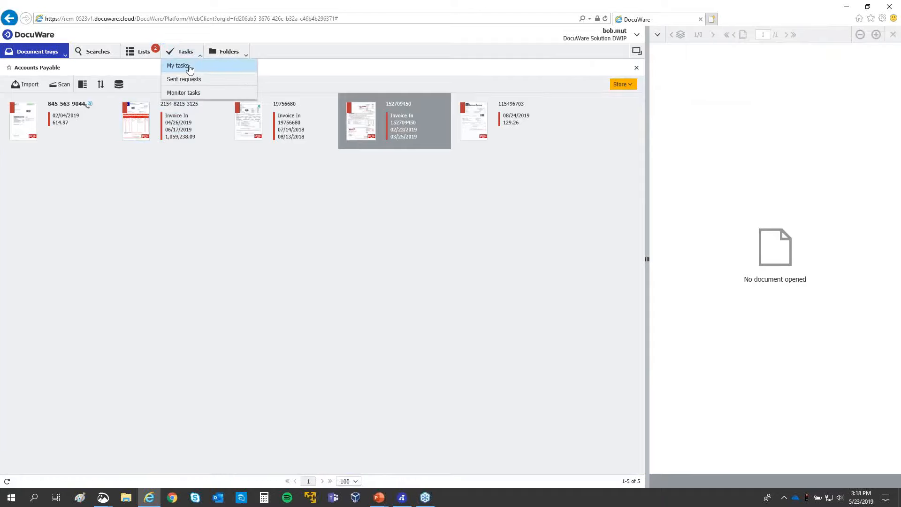
{"action": "left_click", "coordinate": [188, 53]}
{"action": "left_click", "coordinate": [194, 93]}
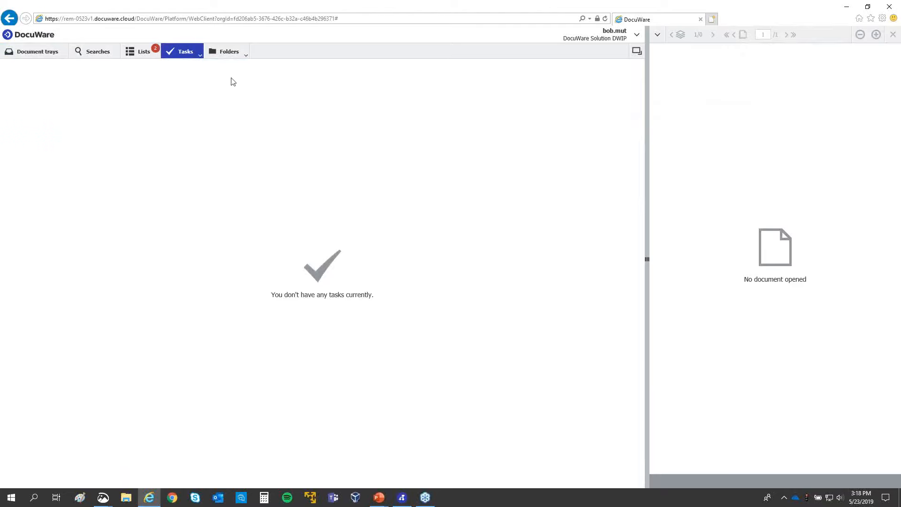
{"action": "left_click", "coordinate": [190, 55]}
{"action": "left_click", "coordinate": [189, 65]}
{"action": "left_click", "coordinate": [190, 54]}
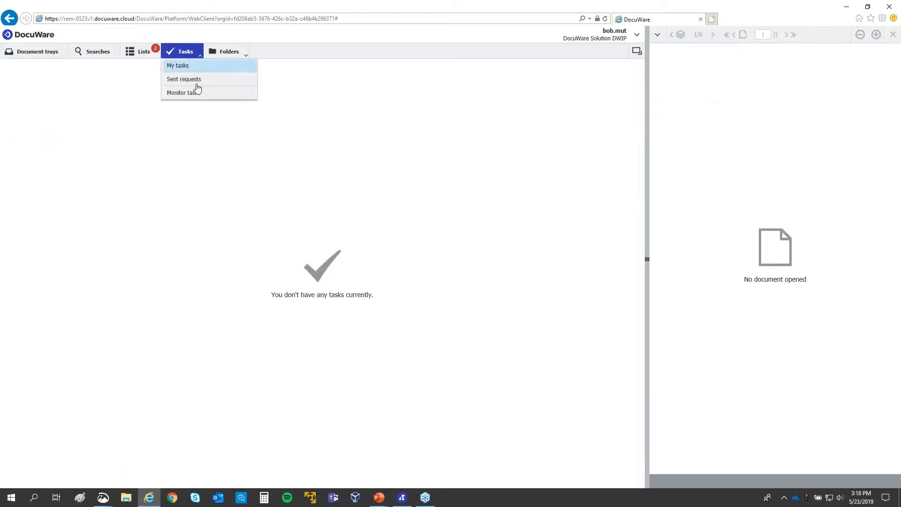
{"action": "left_click", "coordinate": [193, 92]}
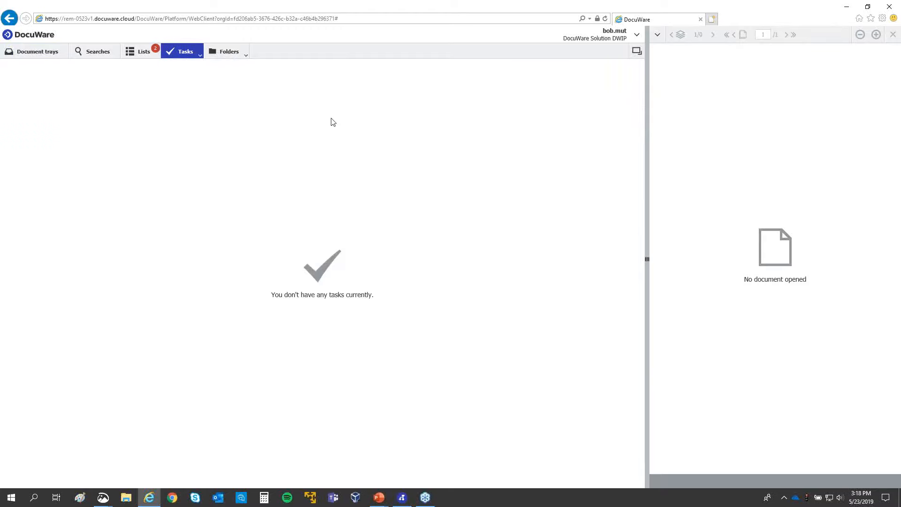
{"action": "left_click", "coordinate": [189, 55]}
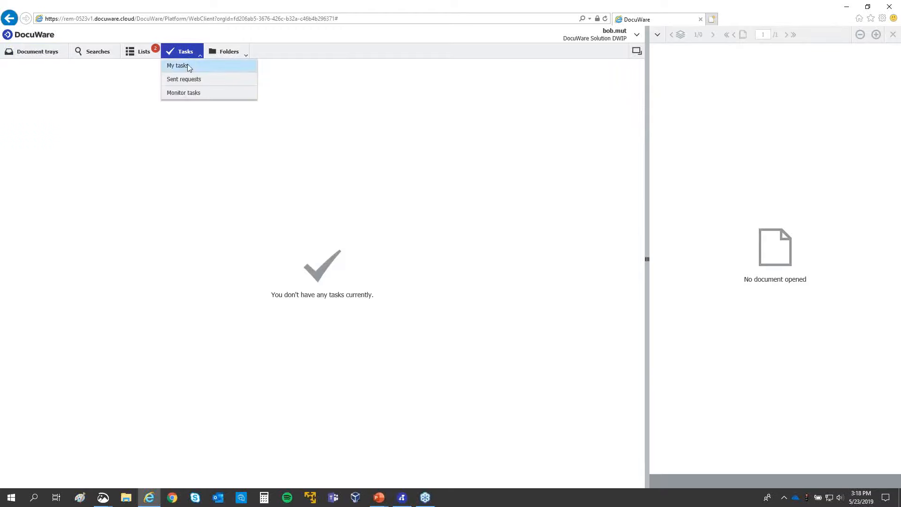
{"action": "left_click", "coordinate": [189, 67]}
{"action": "left_click", "coordinate": [185, 56]}
{"action": "left_click", "coordinate": [186, 93]}
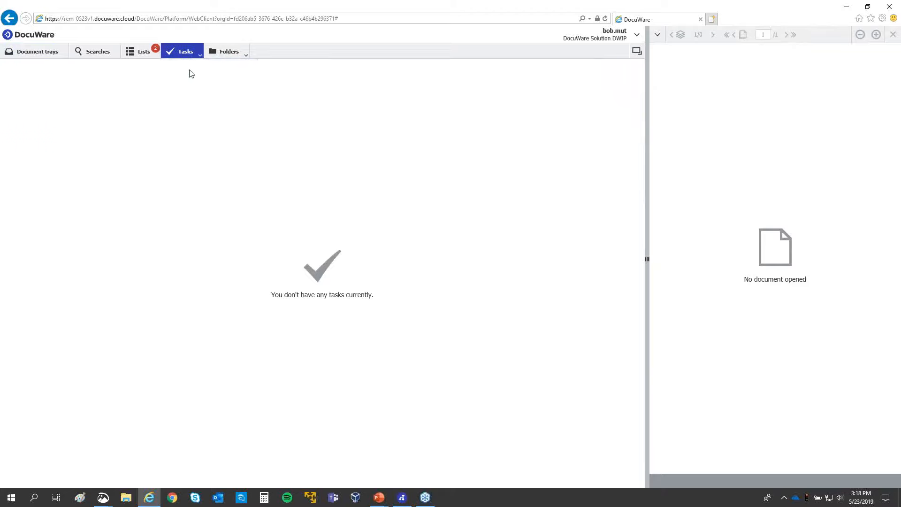
{"action": "left_click", "coordinate": [198, 56]}
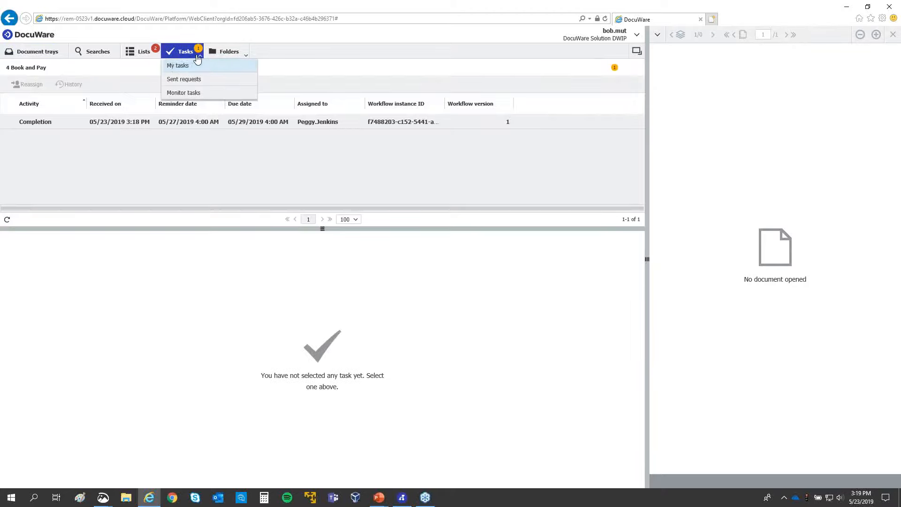
{"action": "left_click", "coordinate": [195, 126]}
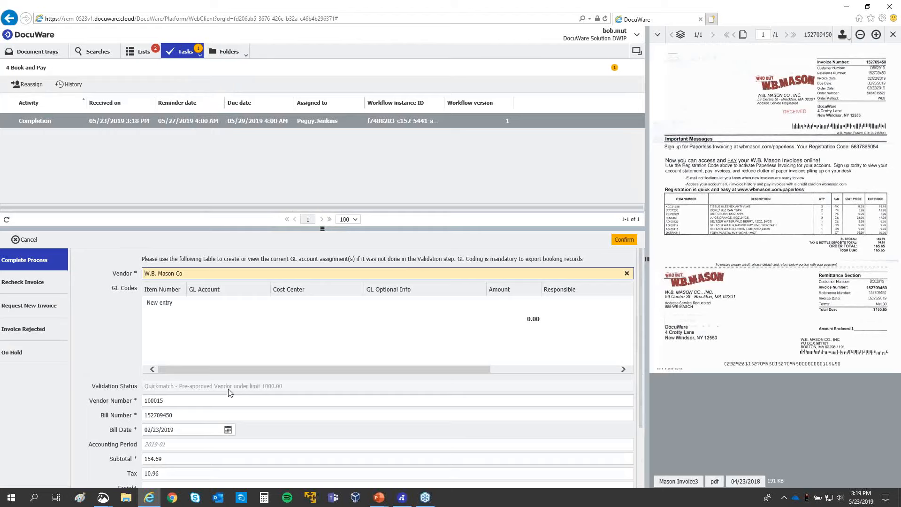
- Fill the first GL Codes row with item number 1, GL account Taxes & Licenses, cost center A10000 and amount 10.96
{"action": "left_click", "coordinate": [161, 303]}
{"action": "type", "text": "1"}
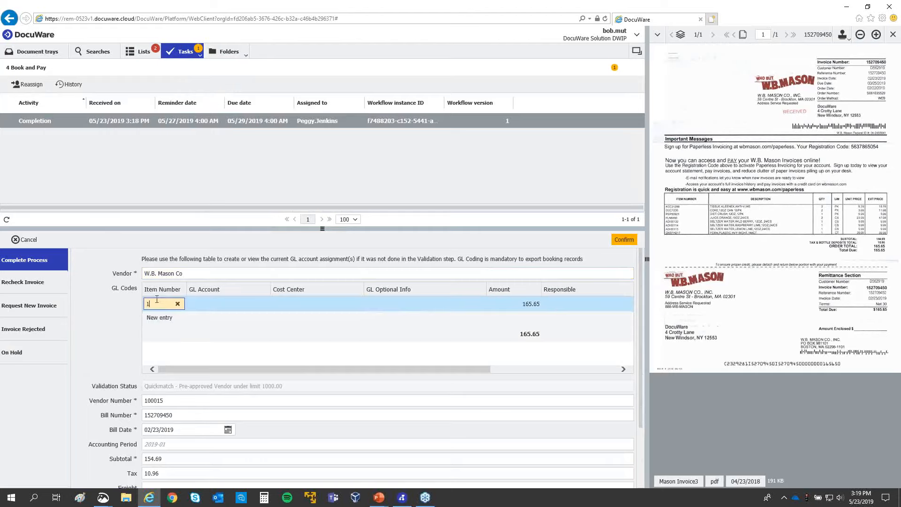
{"action": "left_click", "coordinate": [230, 305]}
{"action": "left_click", "coordinate": [263, 303]}
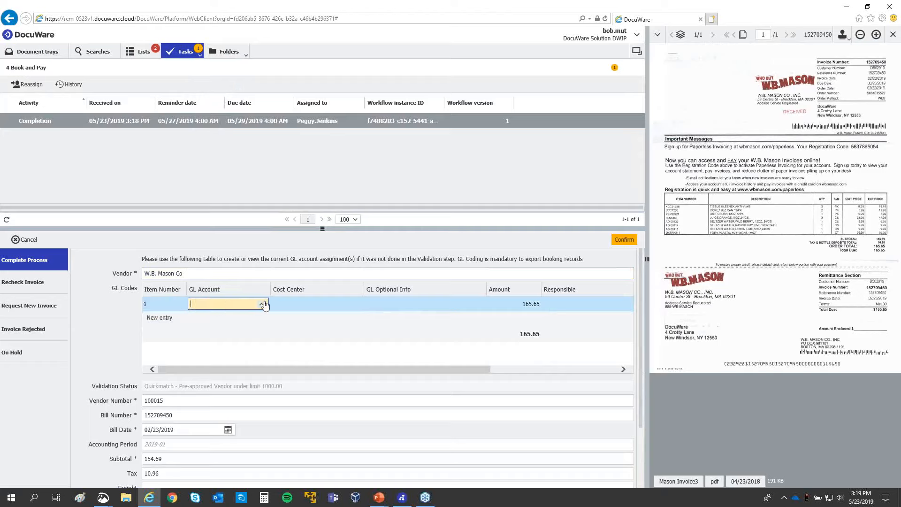
{"action": "type", "text": "t"}
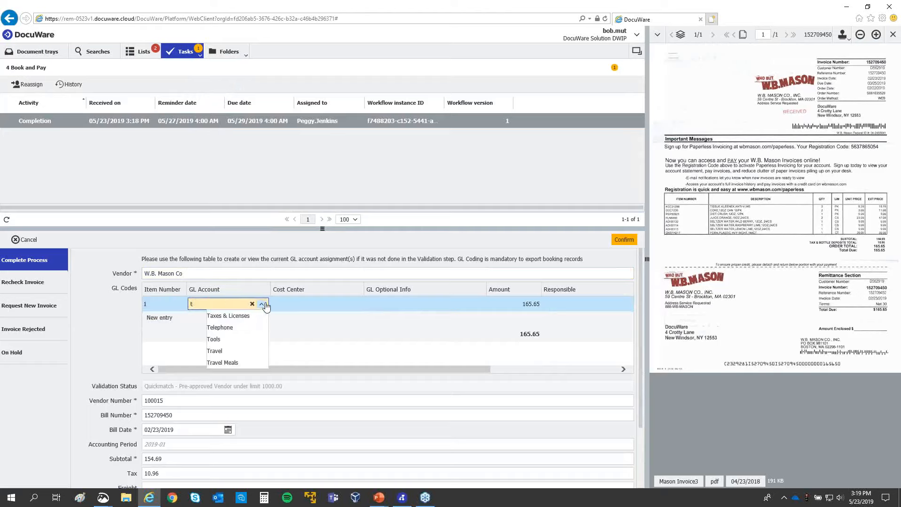
{"action": "left_click", "coordinate": [242, 316]}
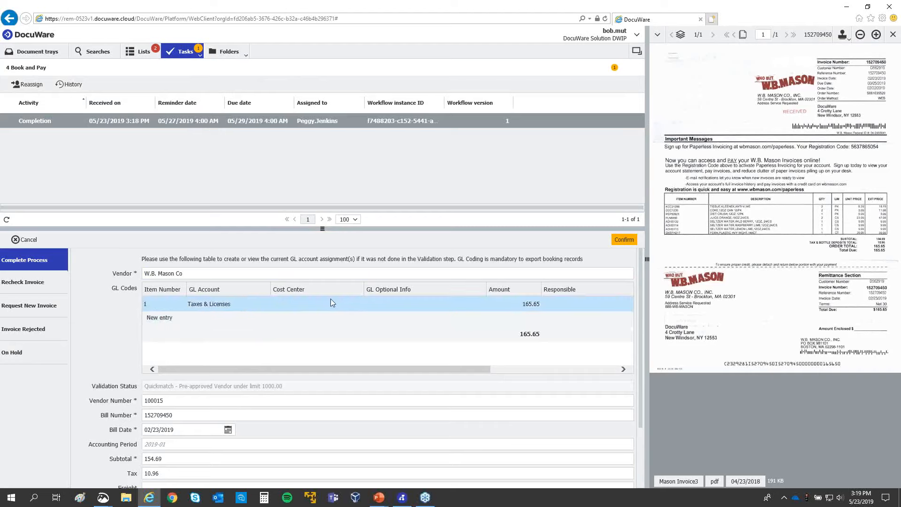
{"action": "left_click", "coordinate": [332, 300]}
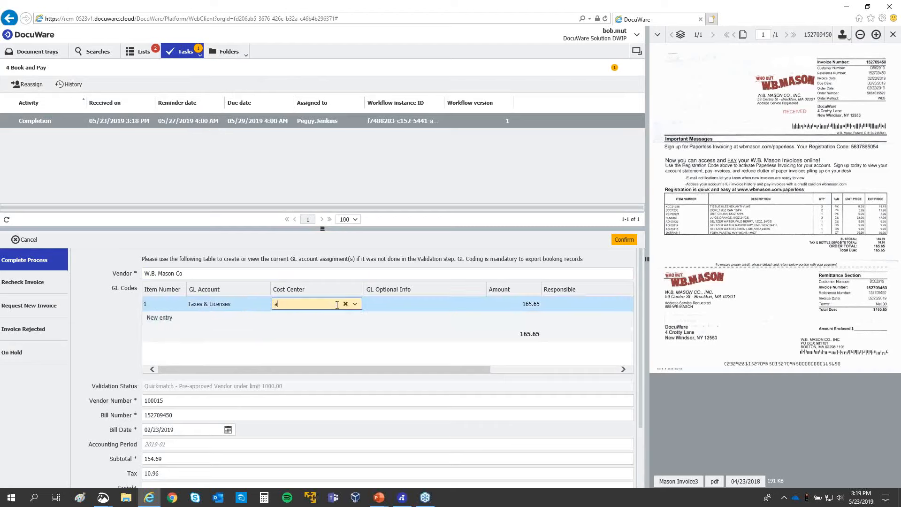
{"action": "left_click", "coordinate": [336, 317]}
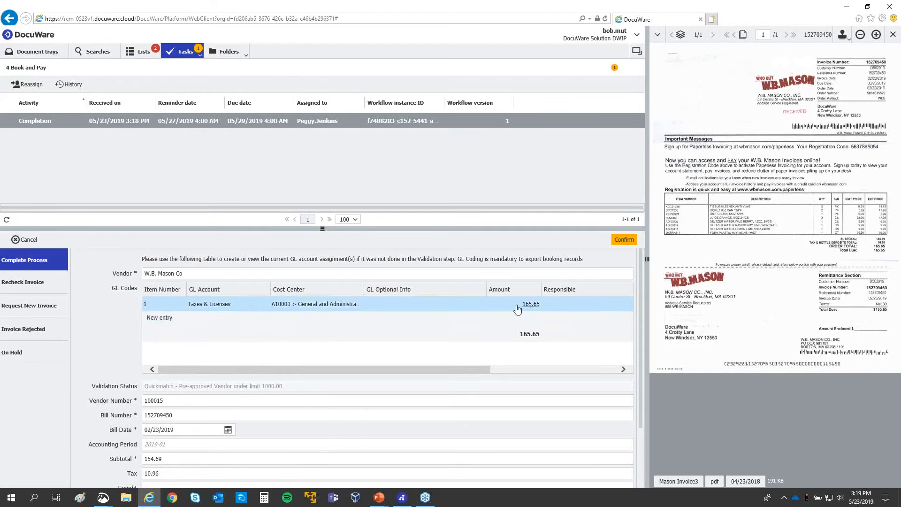
{"action": "left_click", "coordinate": [516, 306]}
{"action": "key", "text": "BackSpace"}
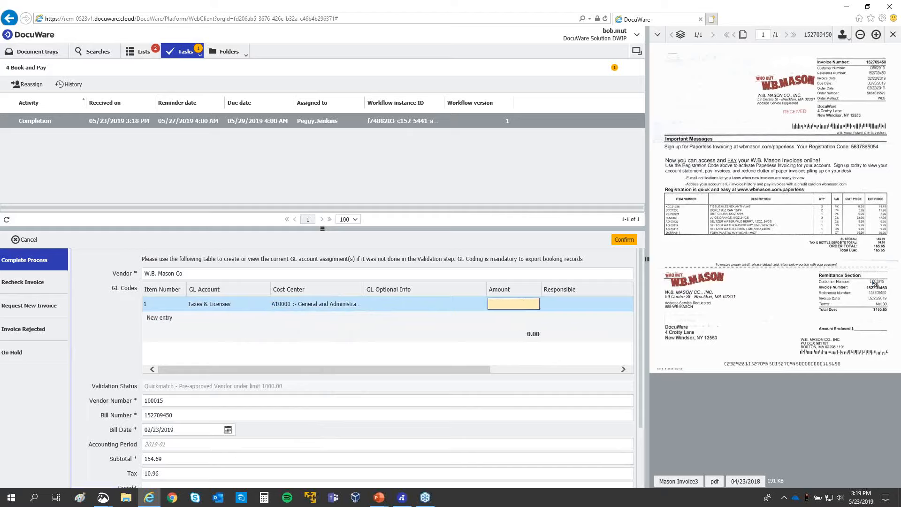
{"action": "left_click", "coordinate": [883, 244]}
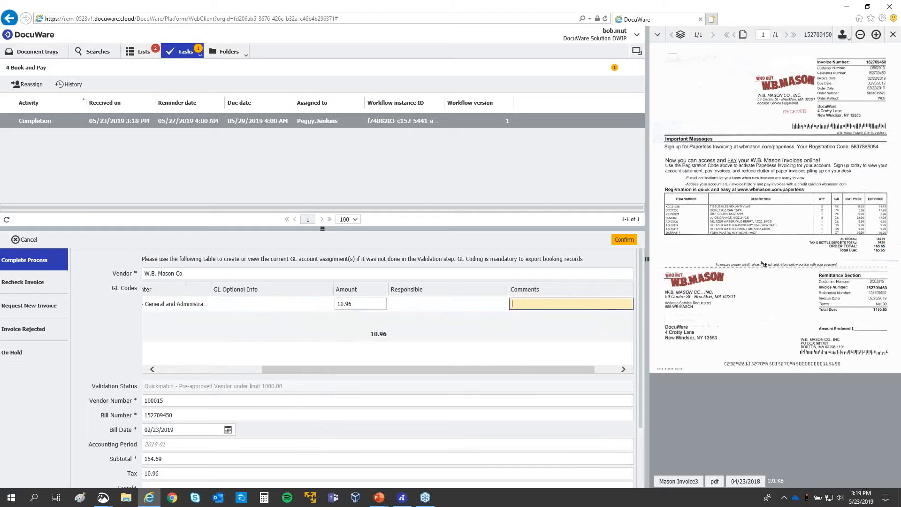
- Add a second GL Codes row with item number 2, GL account Supplies and cost center A10000, keeping the suggested amount
{"action": "key", "text": "Tab"}
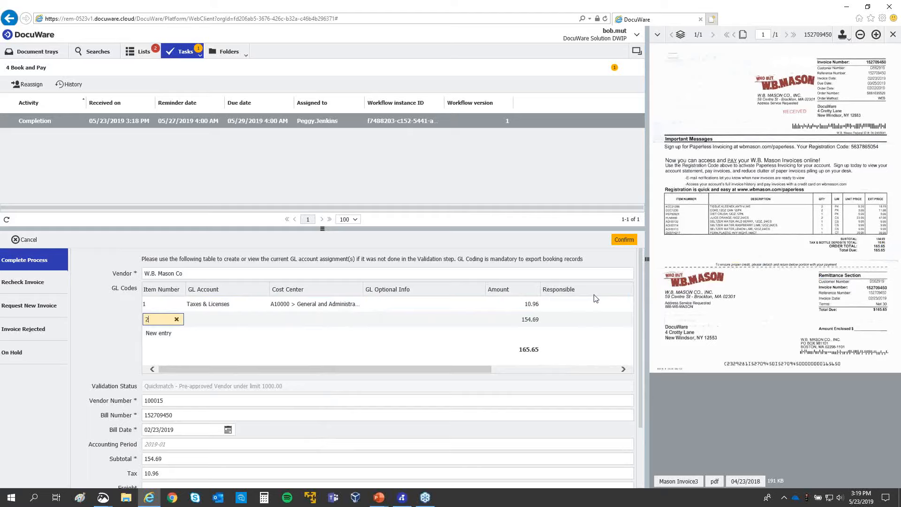
{"action": "left_click", "coordinate": [220, 320]}
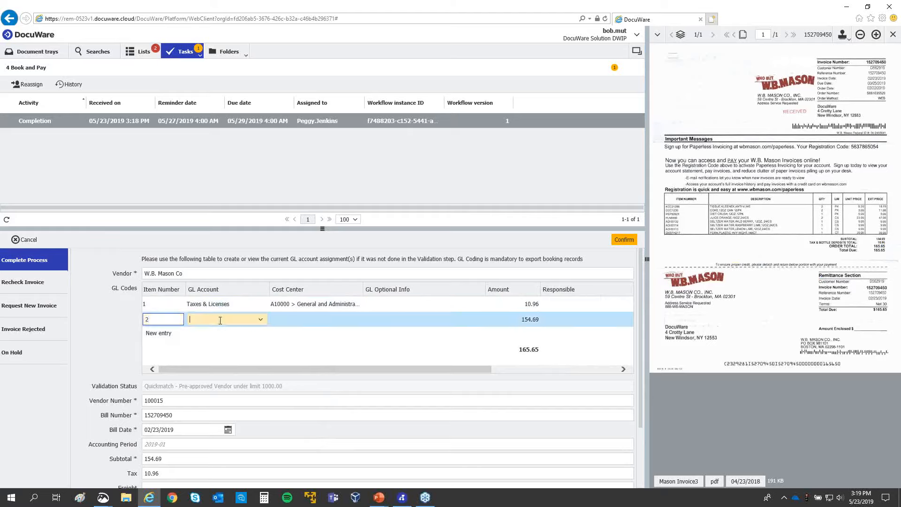
{"action": "type", "text": "S"}
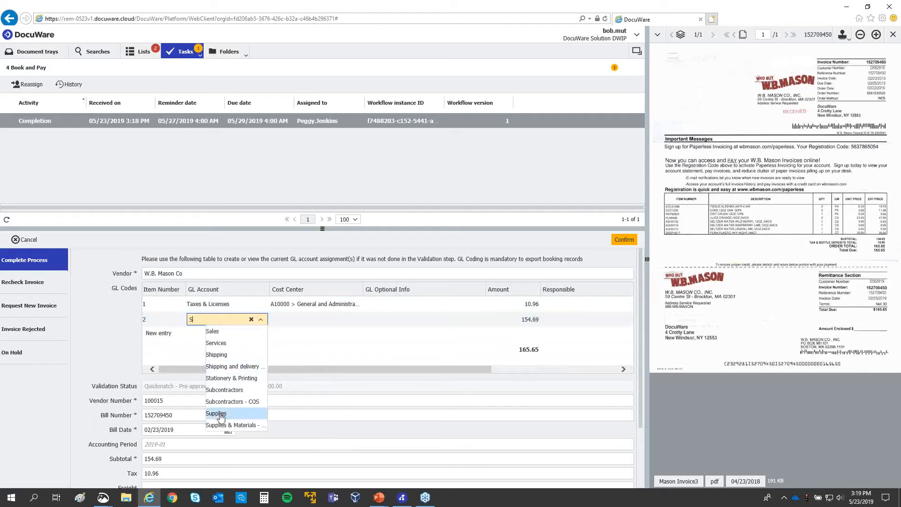
{"action": "left_click", "coordinate": [226, 411]}
{"action": "left_click", "coordinate": [310, 320]}
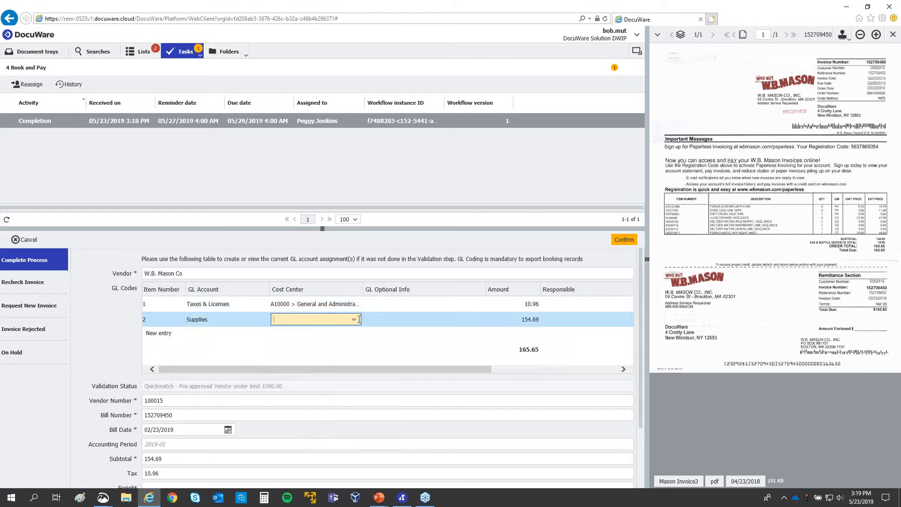
{"action": "left_click", "coordinate": [354, 319]}
{"action": "left_click", "coordinate": [303, 331]}
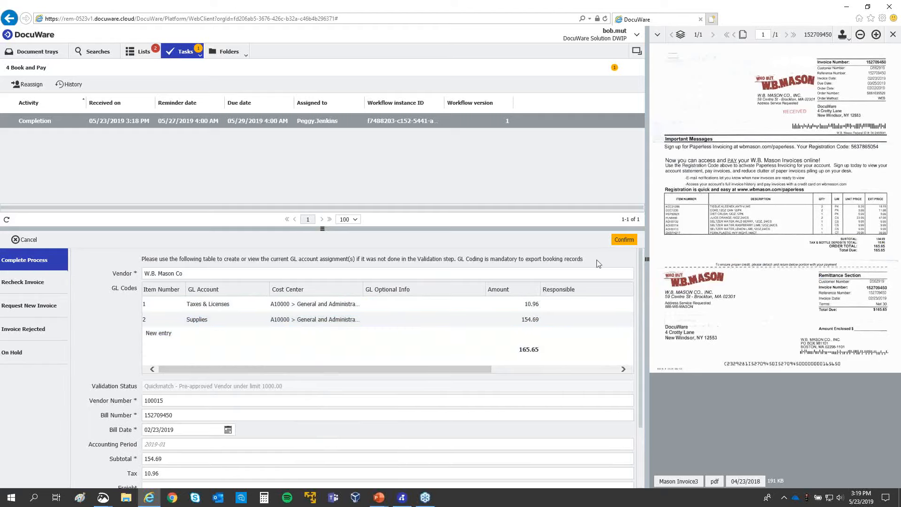
- Set the W.B. Mason invoice's Bill Date to 05/23/2019 and confirm its Complete Process task
{"action": "triple_click", "coordinate": [181, 430]}
{"action": "key", "text": "BackSpace"}
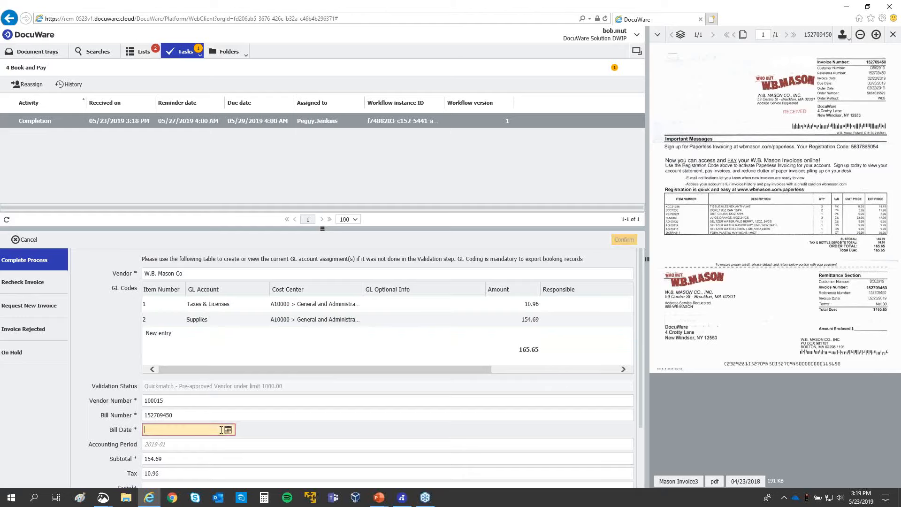
{"action": "left_click", "coordinate": [222, 432]}
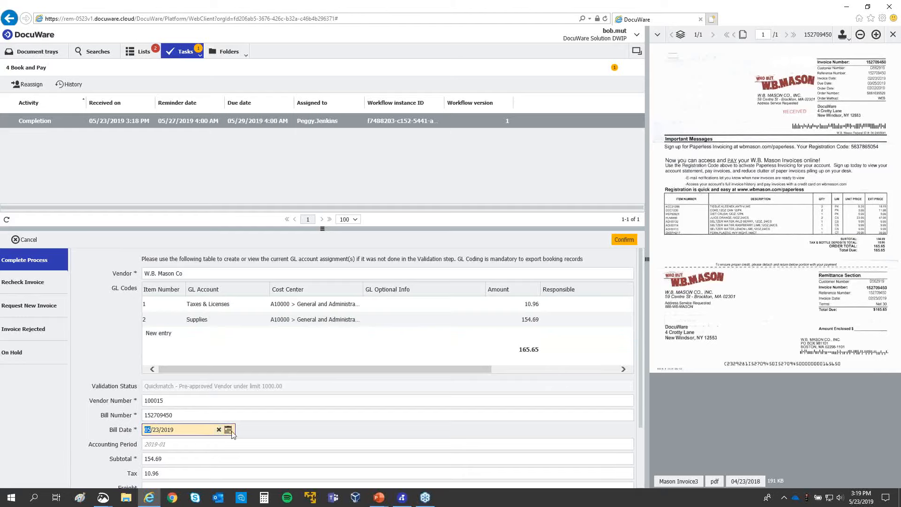
{"action": "left_click", "coordinate": [624, 239]}
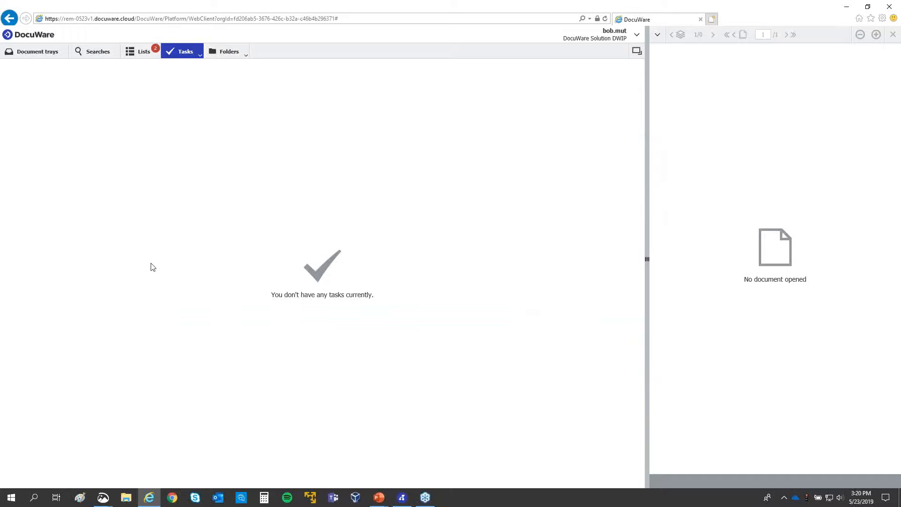
- Store the Phone Wizard invoice dated 02/04/2019 from the document tray in the Accounting file cabinet, using the Accounts Payable store dialog
{"action": "left_click", "coordinate": [35, 56]}
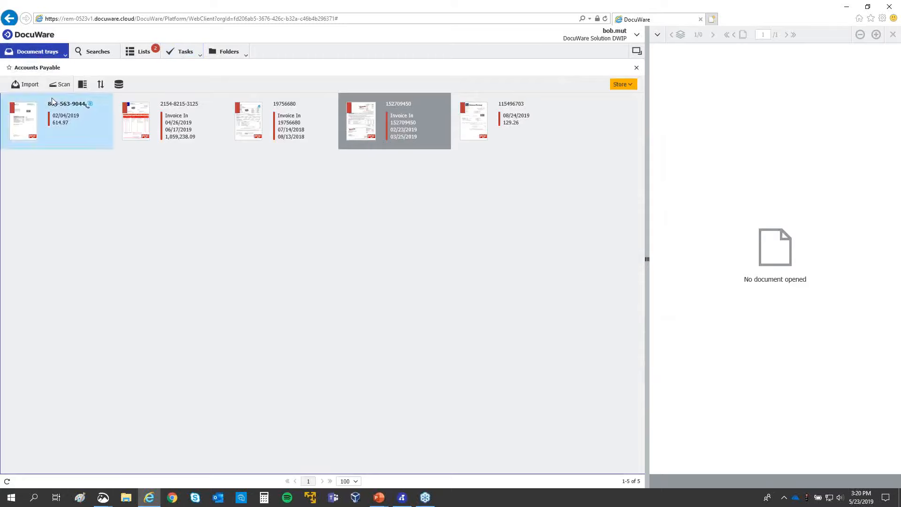
{"action": "left_click", "coordinate": [53, 103]}
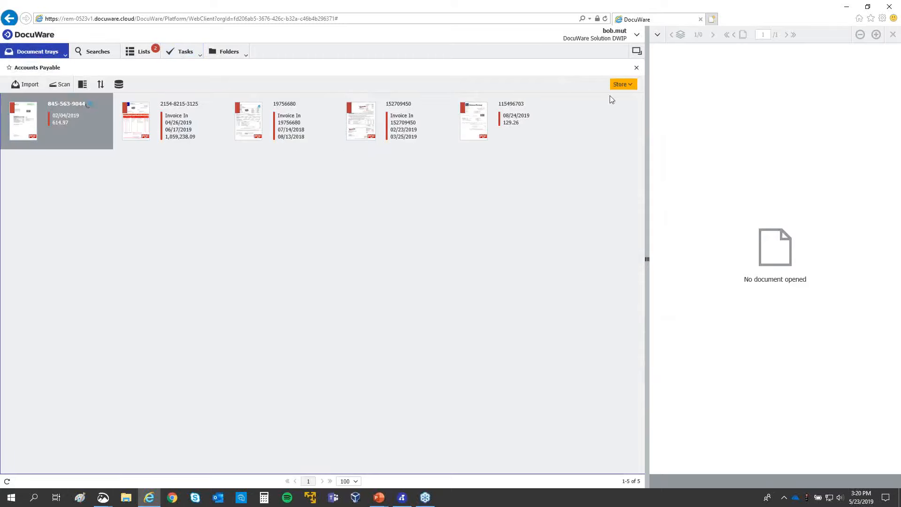
{"action": "left_click", "coordinate": [629, 86]}
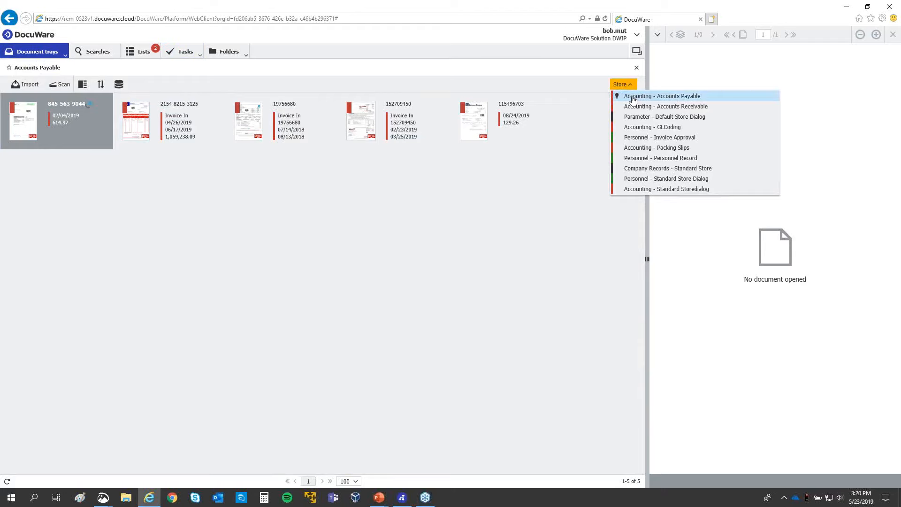
{"action": "left_click", "coordinate": [633, 97]}
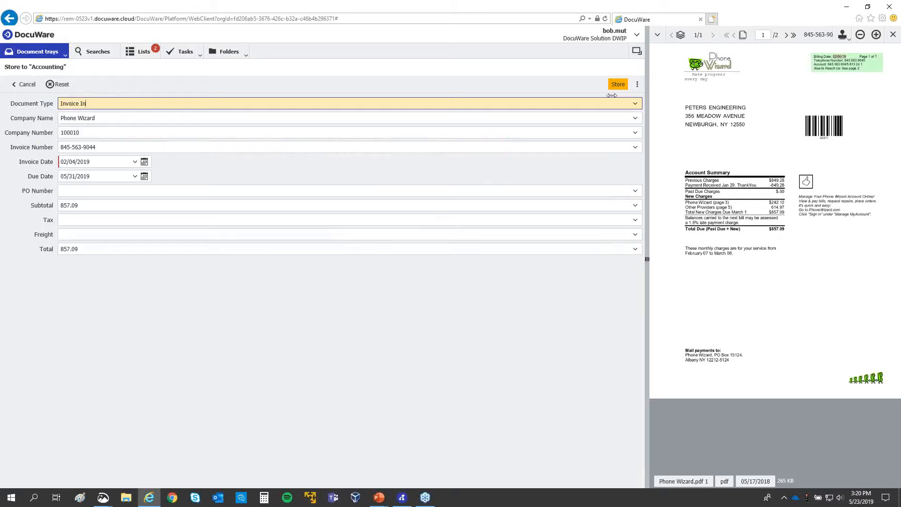
{"action": "left_click", "coordinate": [638, 84]}
{"action": "left_click", "coordinate": [587, 89]}
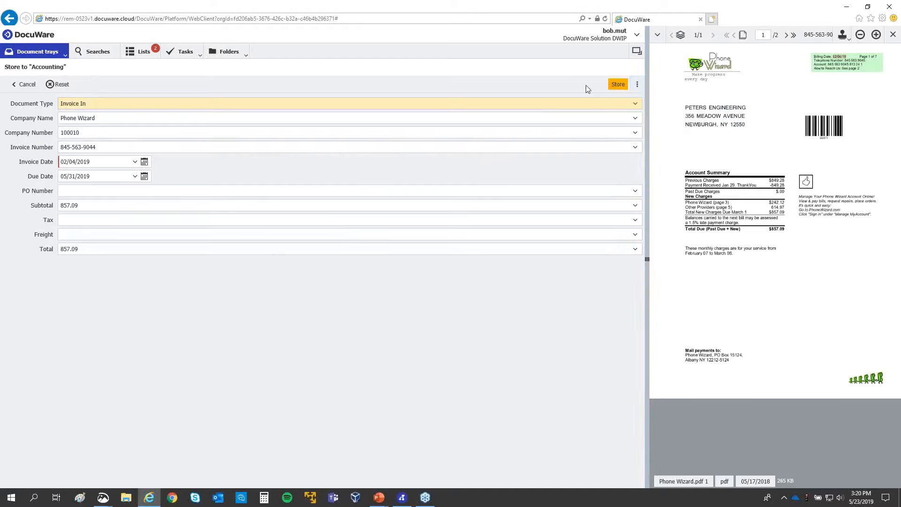
{"action": "left_click", "coordinate": [617, 84]}
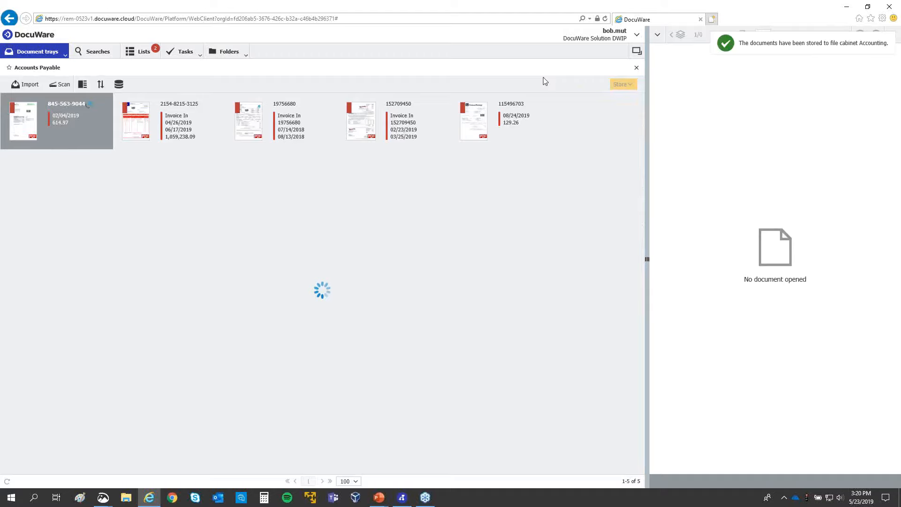
- Refresh the monitored tasks and open the Phone Wizard invoice's Check Details task under 1 Validation
{"action": "left_click", "coordinate": [193, 53]}
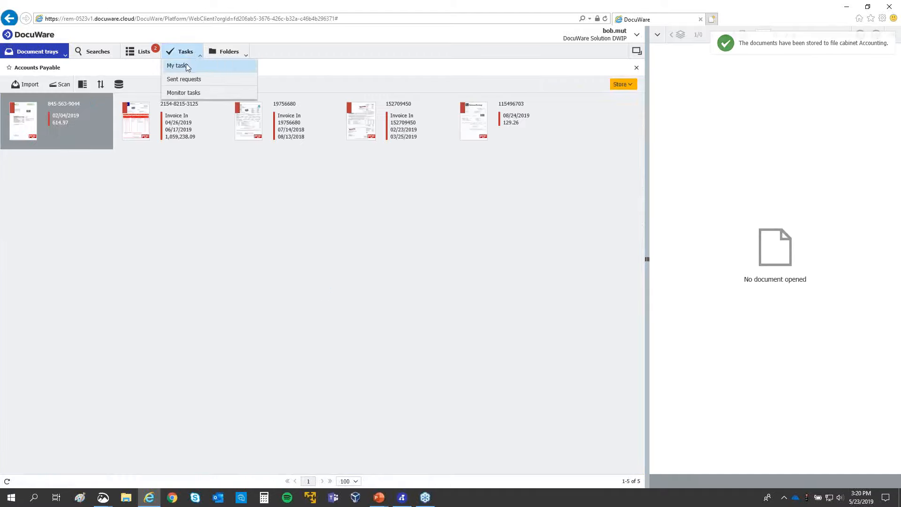
{"action": "left_click", "coordinate": [186, 66]}
{"action": "left_click", "coordinate": [186, 53]}
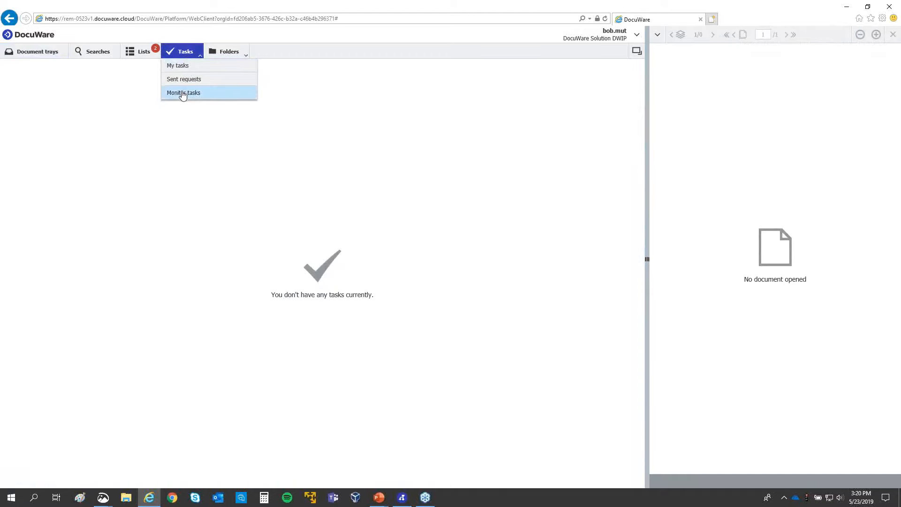
{"action": "left_click", "coordinate": [184, 93]}
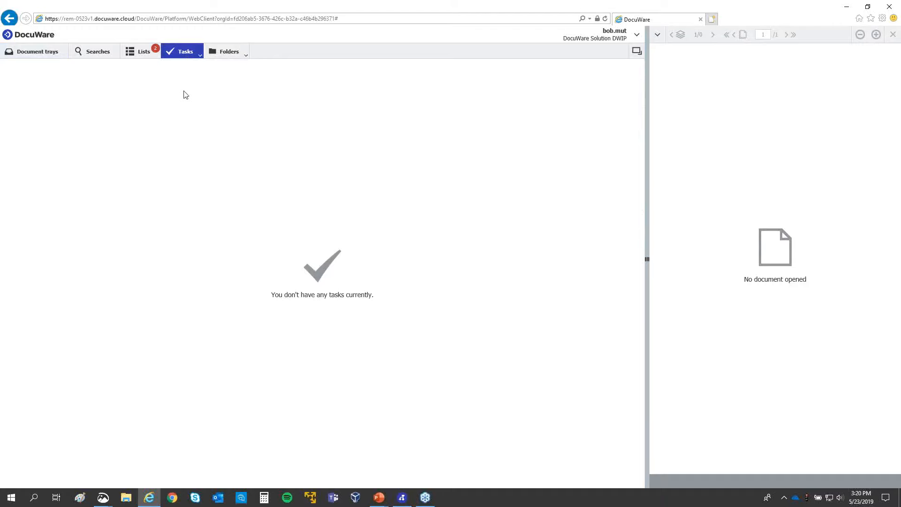
{"action": "left_click", "coordinate": [187, 56]}
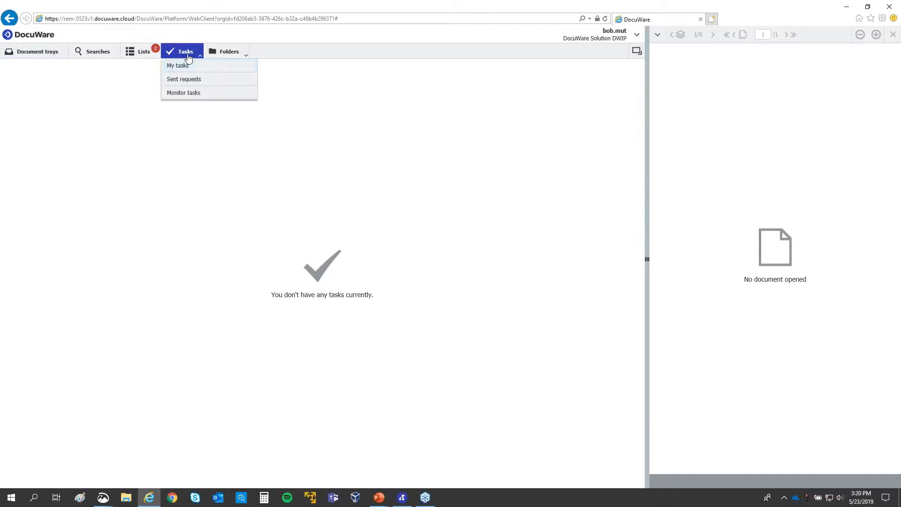
{"action": "left_click", "coordinate": [188, 66]}
{"action": "left_click", "coordinate": [183, 52]}
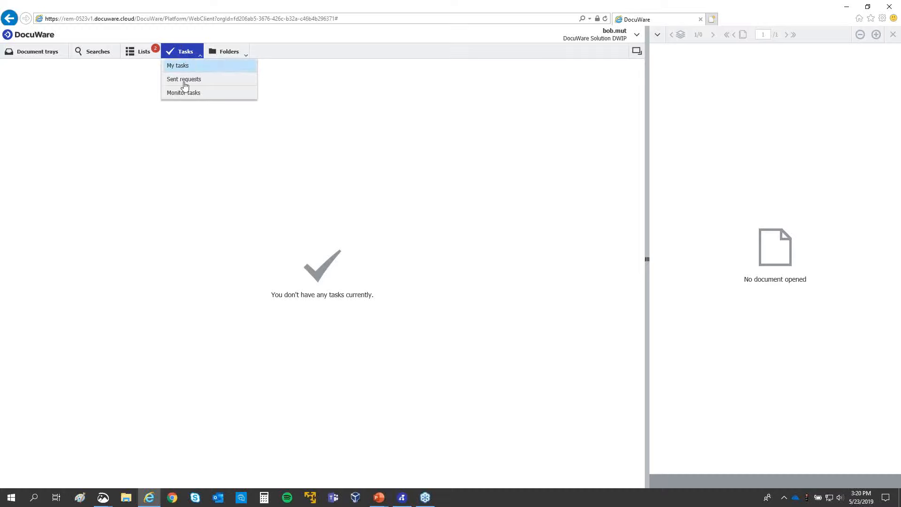
{"action": "left_click", "coordinate": [182, 93]}
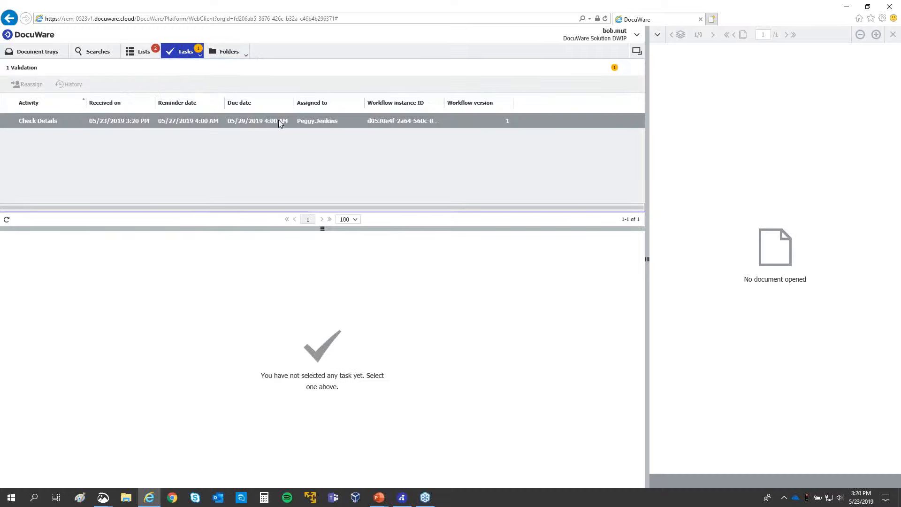
{"action": "left_click", "coordinate": [279, 123]}
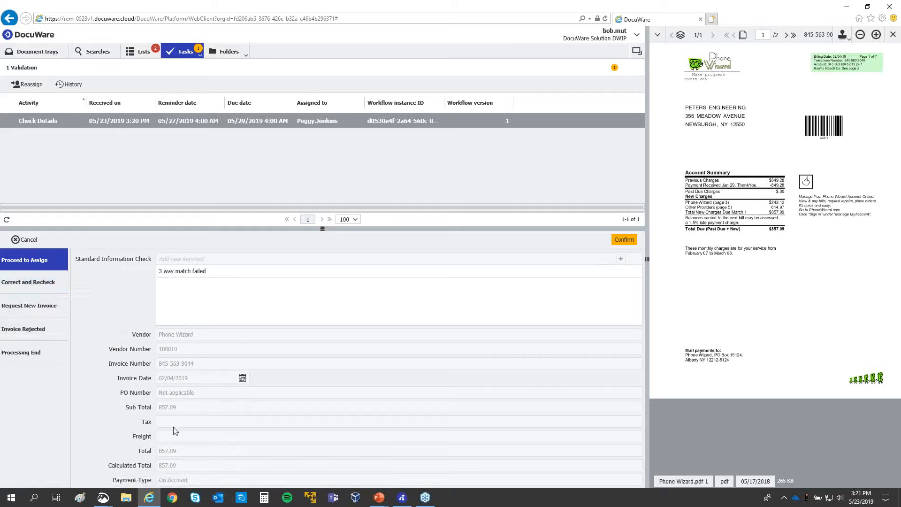
- Look at the task's Correct and Recheck option, then confirm the Check Details task with Proceed to Assign
{"action": "left_click", "coordinate": [16, 286]}
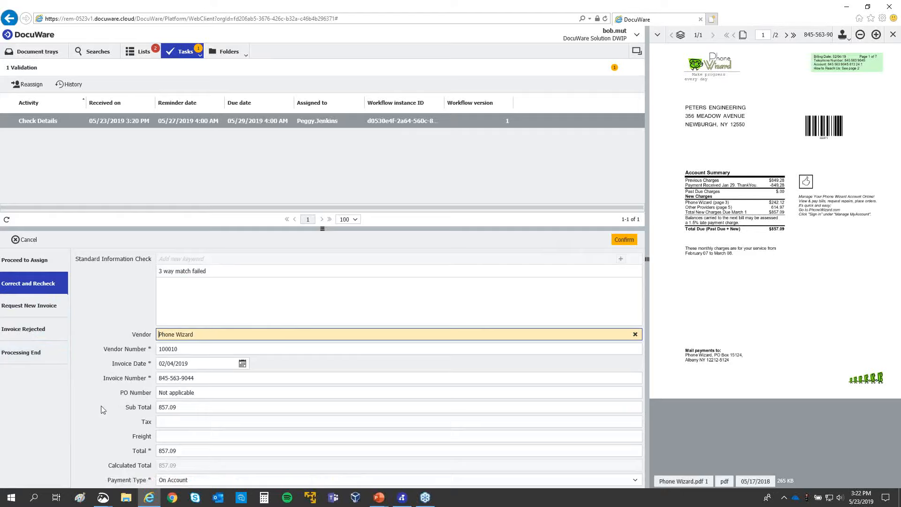
{"action": "left_click", "coordinate": [25, 259]}
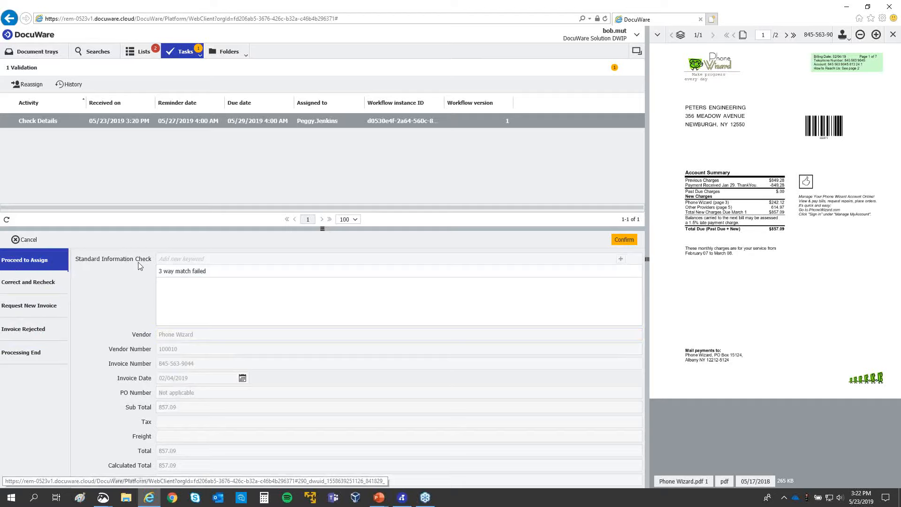
{"action": "left_click", "coordinate": [625, 241]}
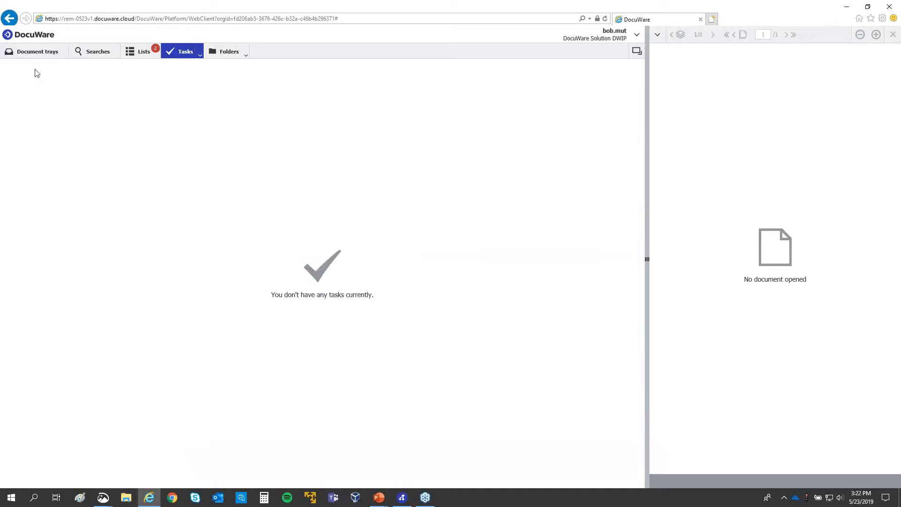
- Refresh the monitored tasks and open the Phone Wizard invoice's Assign Invoice task with its document
{"action": "left_click", "coordinate": [179, 53]}
{"action": "left_click", "coordinate": [178, 67]}
{"action": "left_click", "coordinate": [181, 58]}
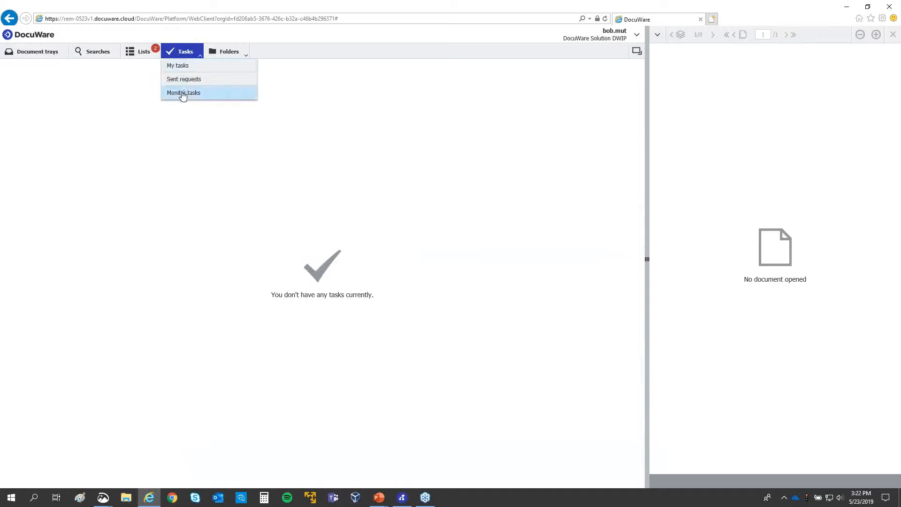
{"action": "left_click", "coordinate": [180, 92]}
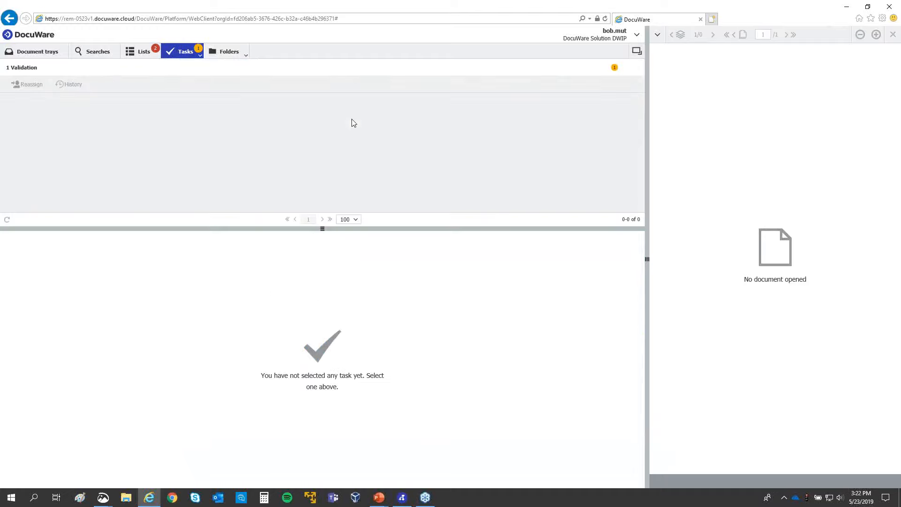
{"action": "left_click", "coordinate": [43, 121]}
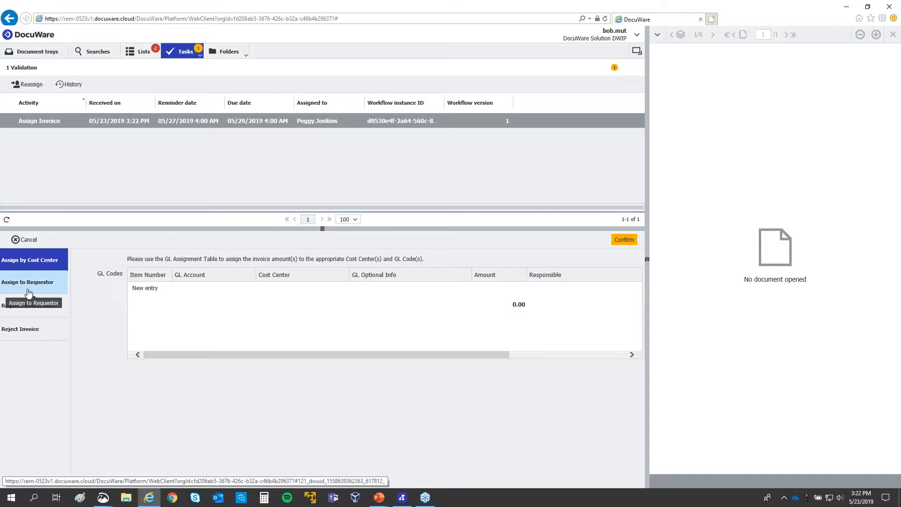
{"action": "left_click", "coordinate": [239, 121]}
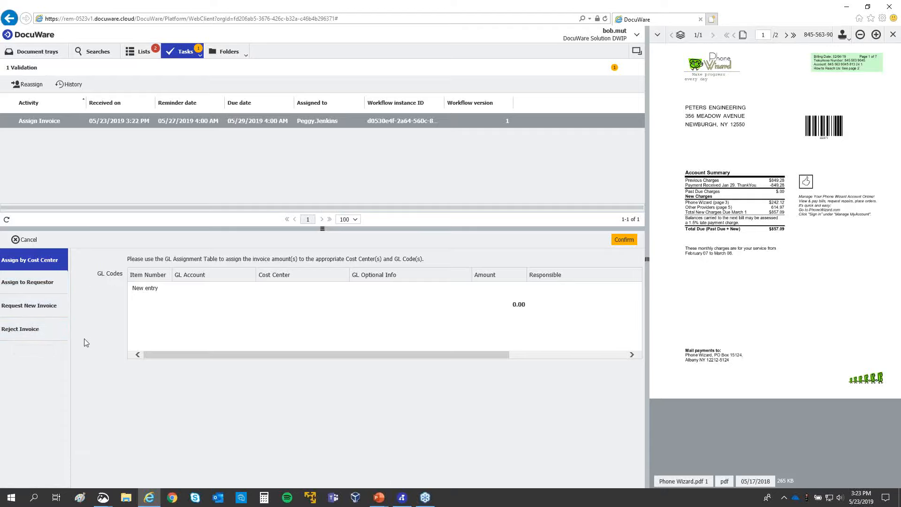
- Fill the first GL Codes row with item number 1, GL account Telephone, cost center A10000, amount 400 and responsible 1 General Administration
{"action": "left_click", "coordinate": [143, 289]}
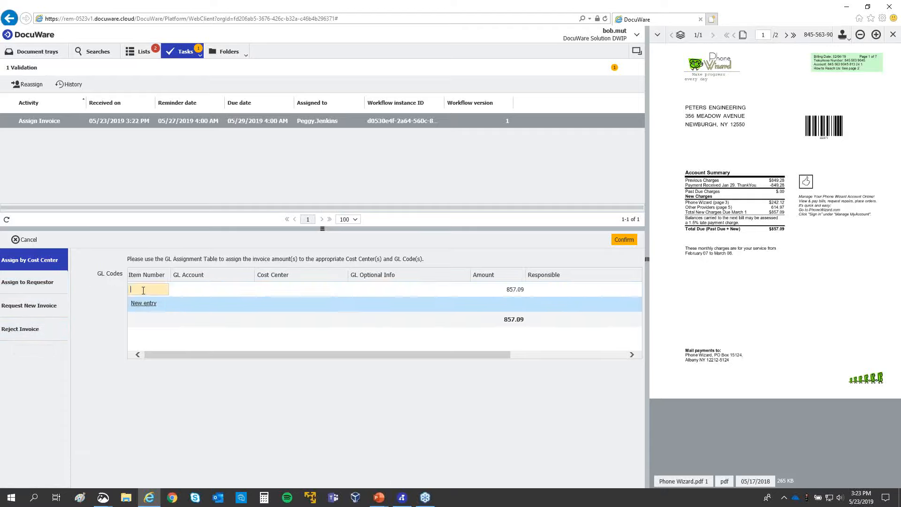
{"action": "type", "text": "1"}
{"action": "left_click", "coordinate": [185, 289]}
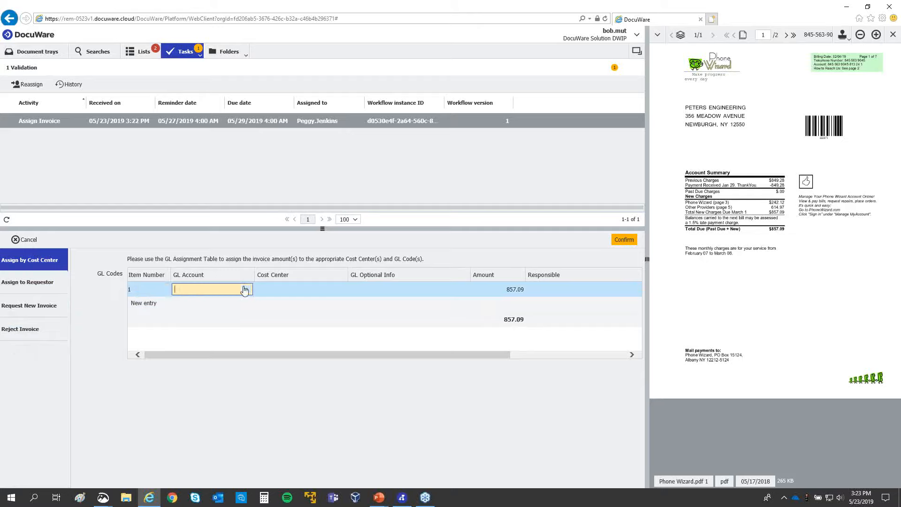
{"action": "type", "text": "TE"}
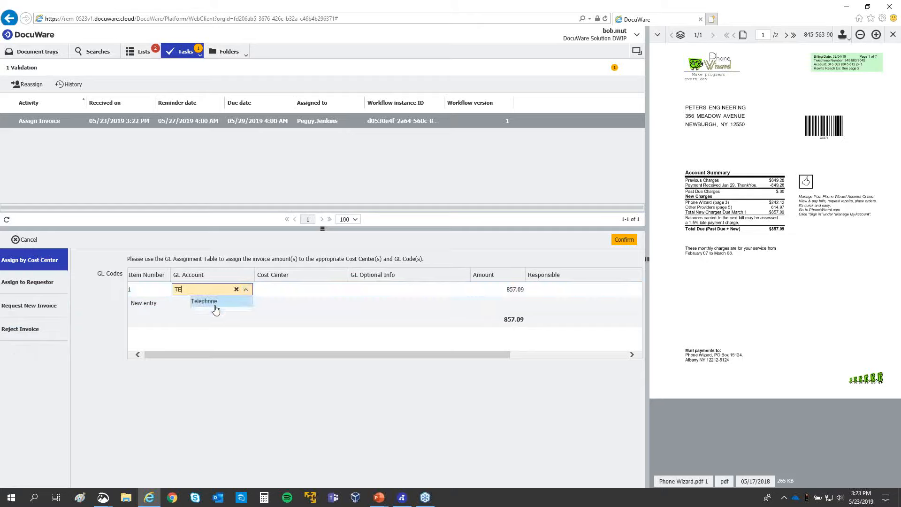
{"action": "left_click", "coordinate": [213, 302]}
{"action": "left_click", "coordinate": [296, 289]}
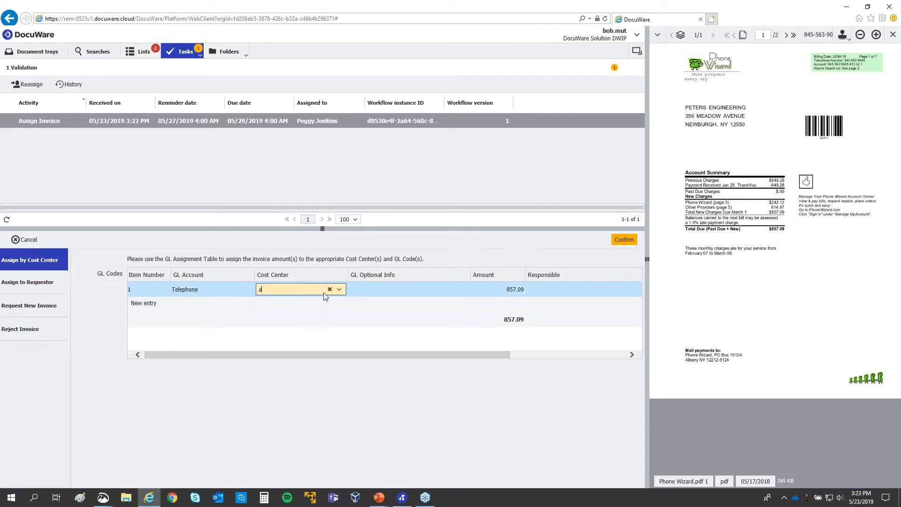
{"action": "left_click", "coordinate": [327, 304]}
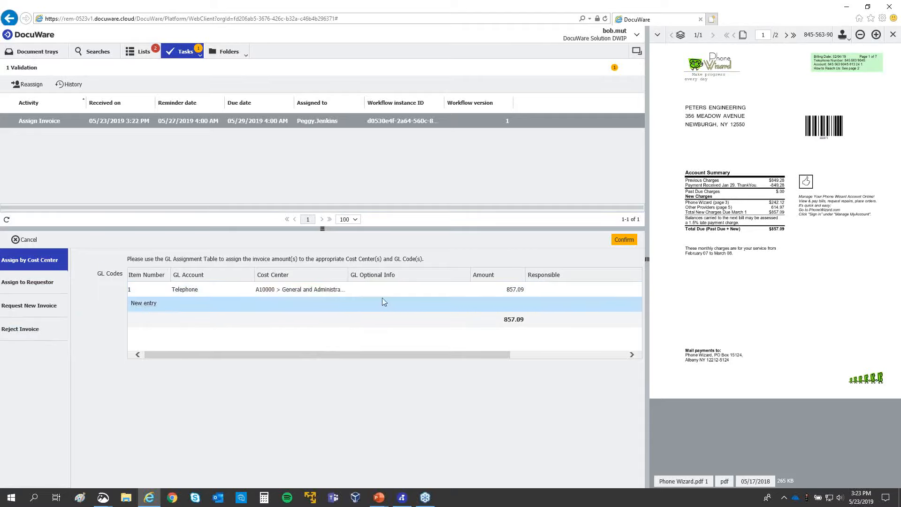
{"action": "left_click", "coordinate": [516, 292]}
{"action": "left_click", "coordinate": [516, 290]}
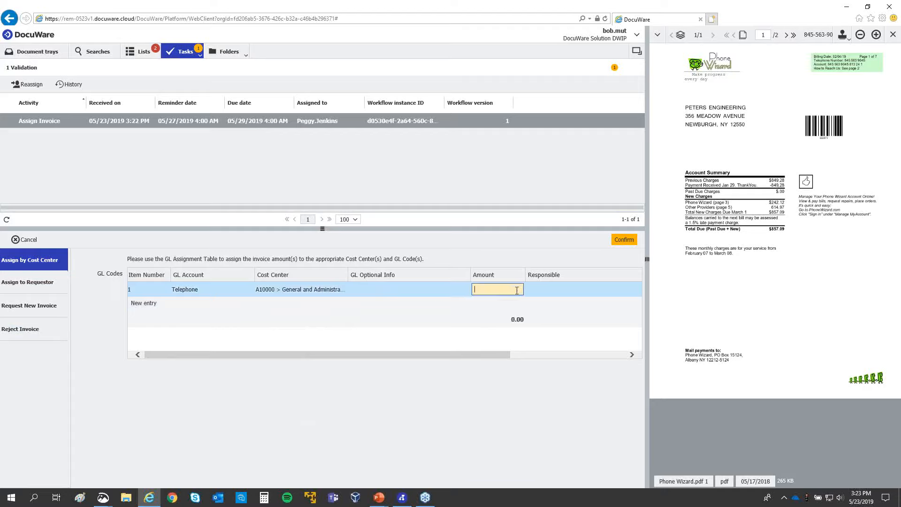
{"action": "type", "text": "400"}
{"action": "left_click", "coordinate": [559, 291]}
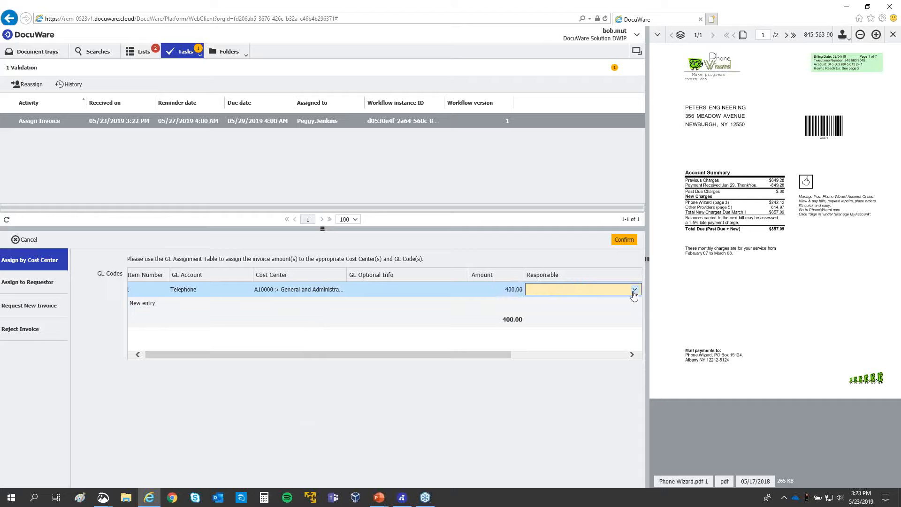
{"action": "left_click", "coordinate": [634, 290]}
{"action": "left_click", "coordinate": [623, 306]}
- Add GL Codes row 2 with Telephone, cost center A10001, the suggested amount and responsible 2 Management, then confirm Assign by Cost Center
{"action": "left_click", "coordinate": [149, 303]}
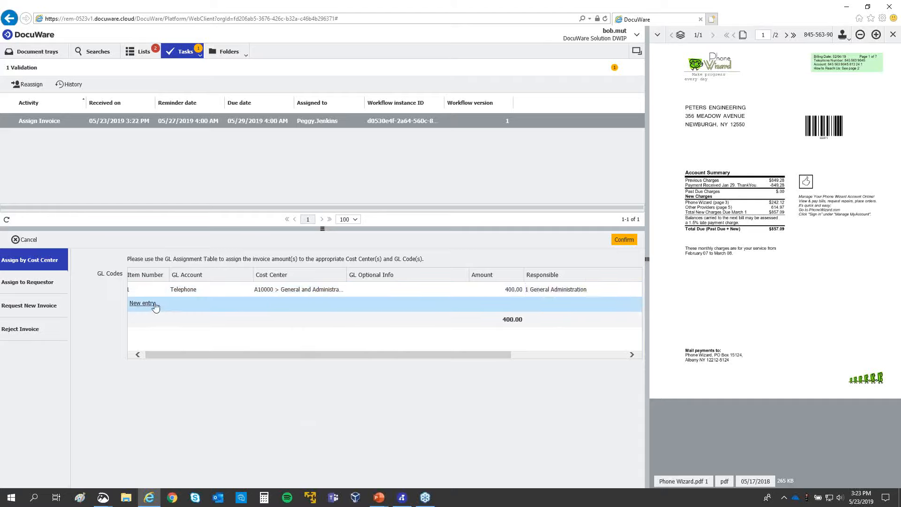
{"action": "type", "text": "2"}
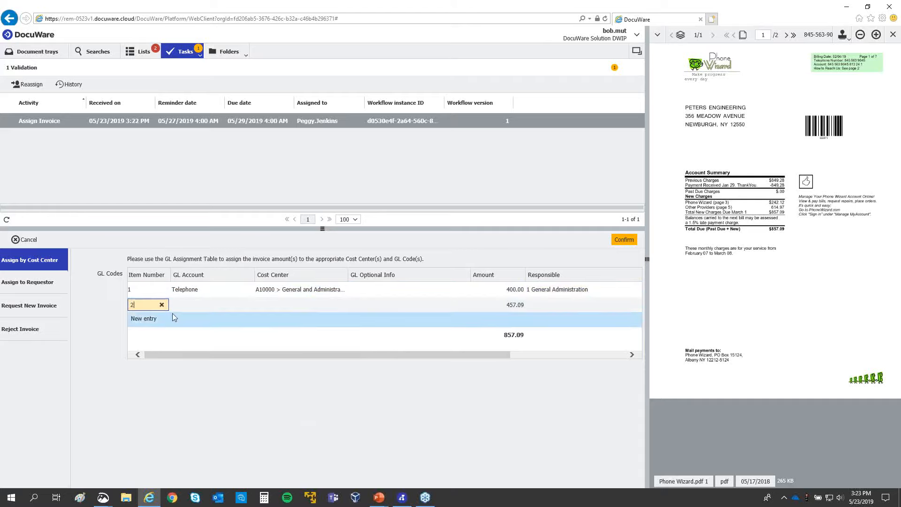
{"action": "left_click", "coordinate": [194, 306]}
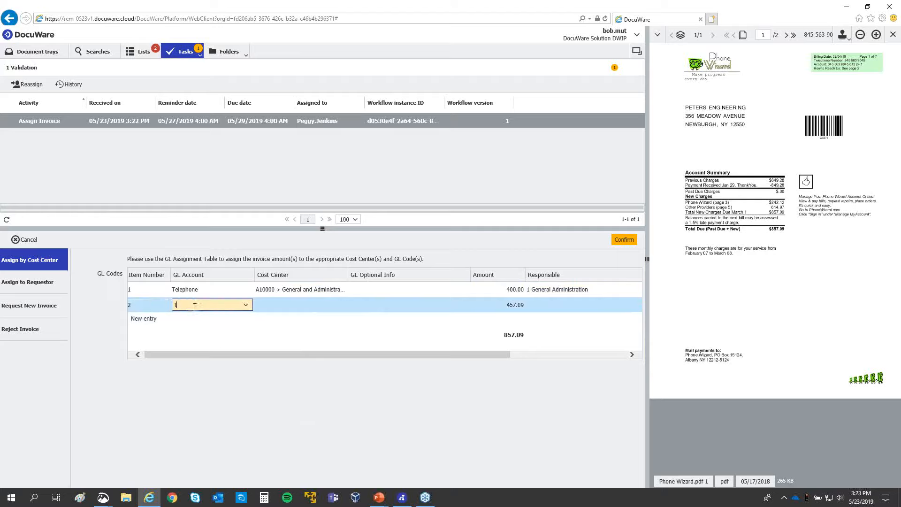
{"action": "type", "text": "te"}
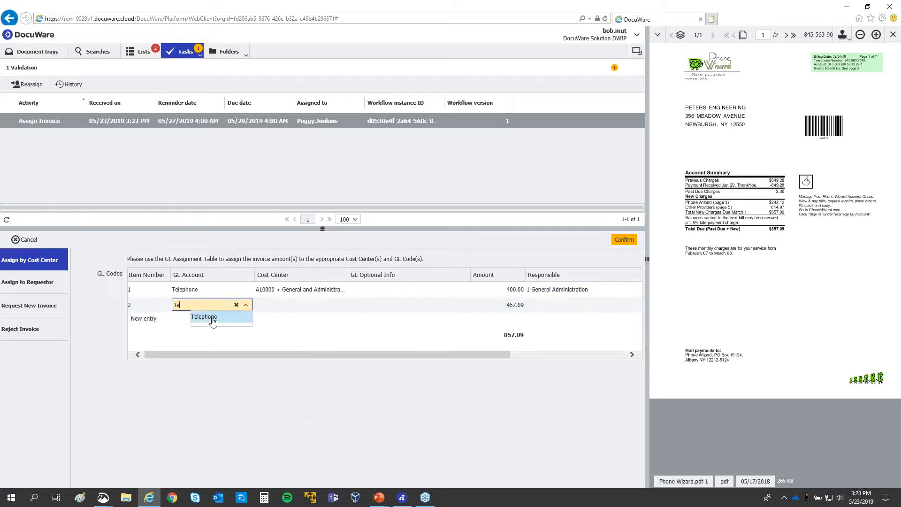
{"action": "left_click", "coordinate": [211, 319]}
{"action": "left_click", "coordinate": [306, 308]}
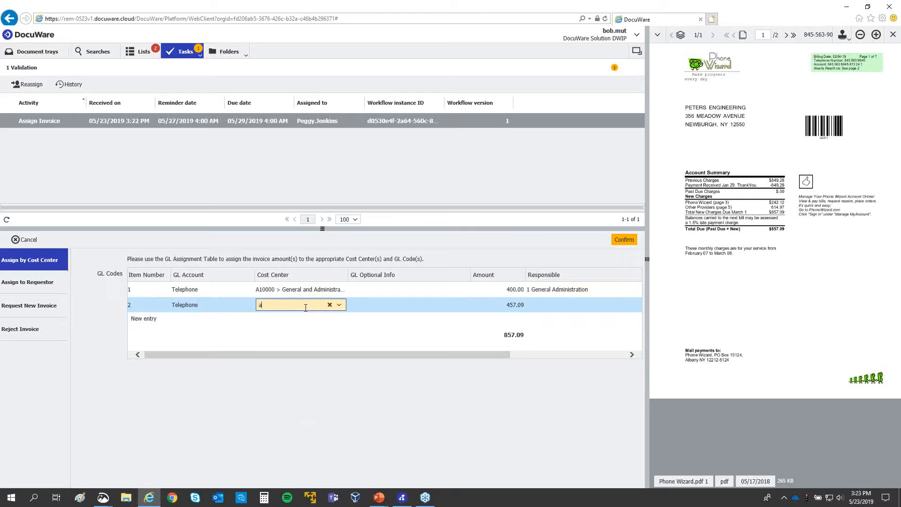
{"action": "type", "text": "a"}
{"action": "left_click", "coordinate": [312, 331]}
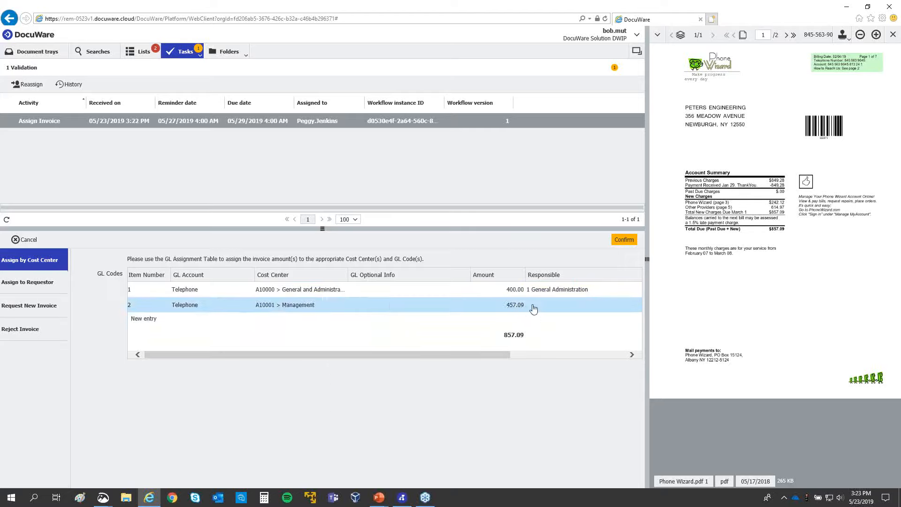
{"action": "left_click", "coordinate": [557, 305]}
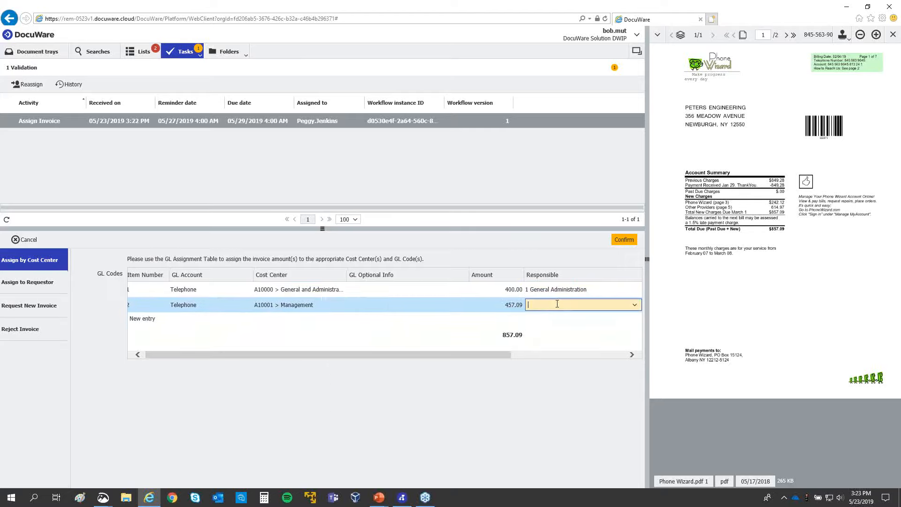
{"action": "left_click", "coordinate": [636, 304]}
{"action": "left_click", "coordinate": [571, 326]}
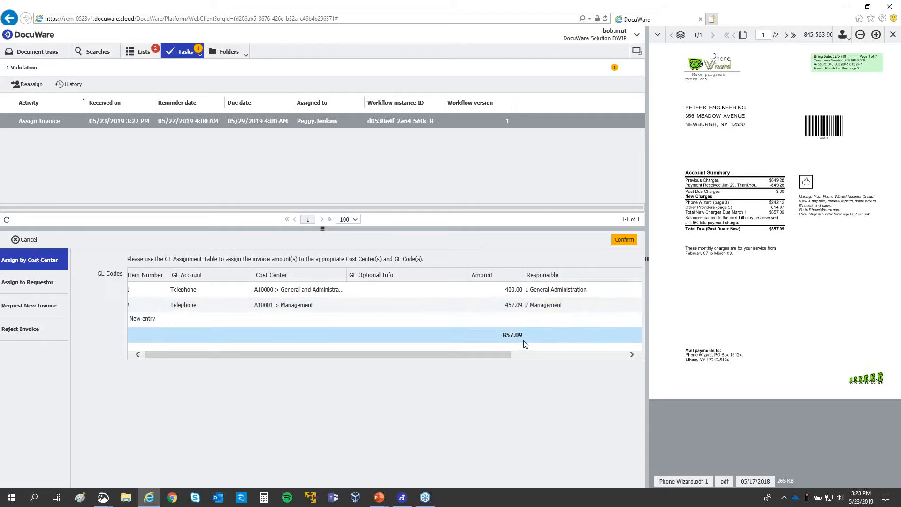
{"action": "left_click", "coordinate": [628, 240]}
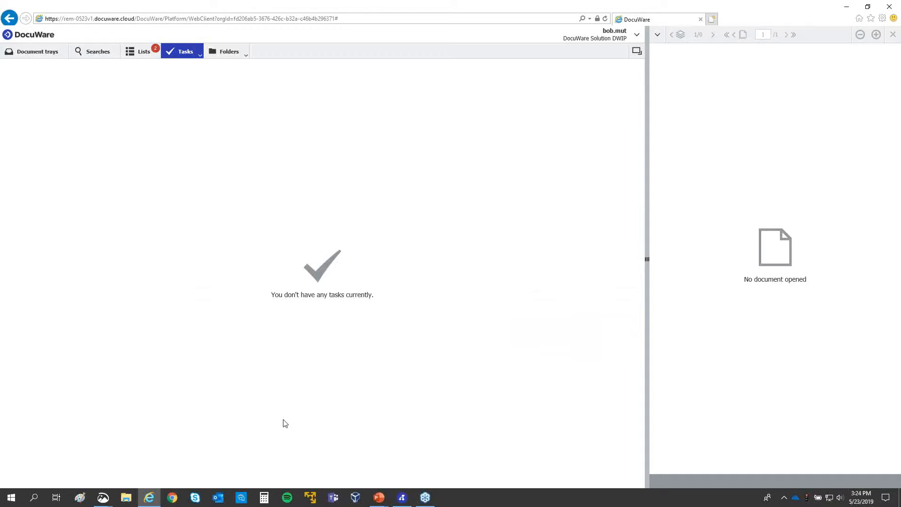
- Refresh the monitored tasks, open the Split Check task under 2 Approval (1 General Administration) and confirm it
{"action": "left_click", "coordinate": [183, 55]}
{"action": "left_click", "coordinate": [182, 66]}
{"action": "left_click", "coordinate": [184, 55]}
{"action": "left_click", "coordinate": [185, 94]}
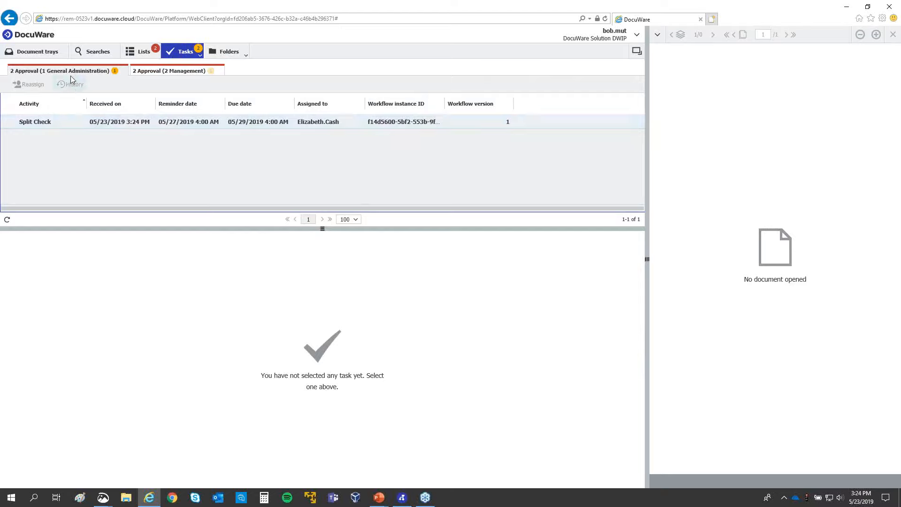
{"action": "left_click", "coordinate": [25, 123]}
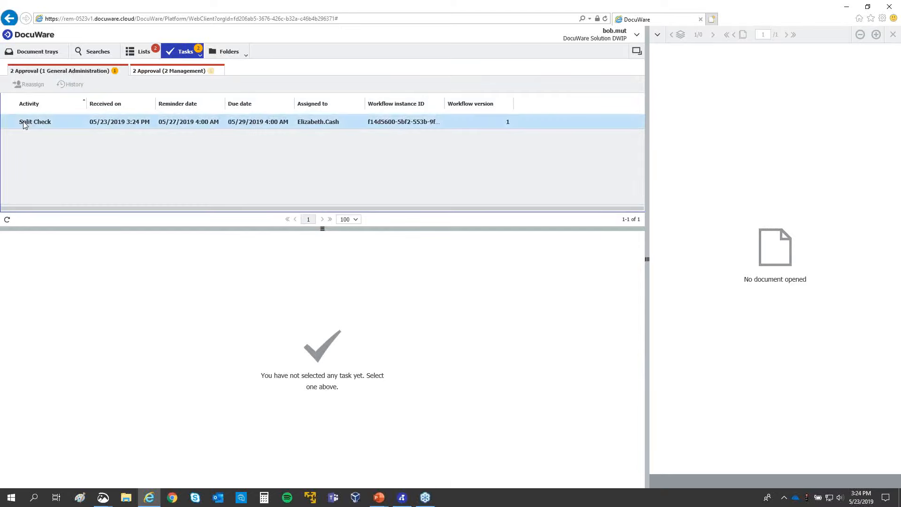
{"action": "left_click", "coordinate": [323, 125]}
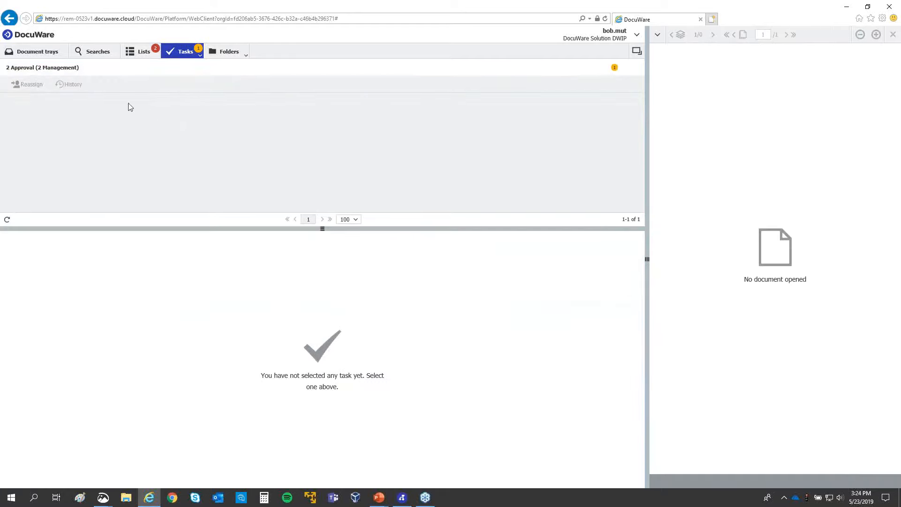
- Open the Split Check task under 2 Approval (2 Management), check its cost center sum and confirm the acceptance
{"action": "left_click", "coordinate": [45, 124]}
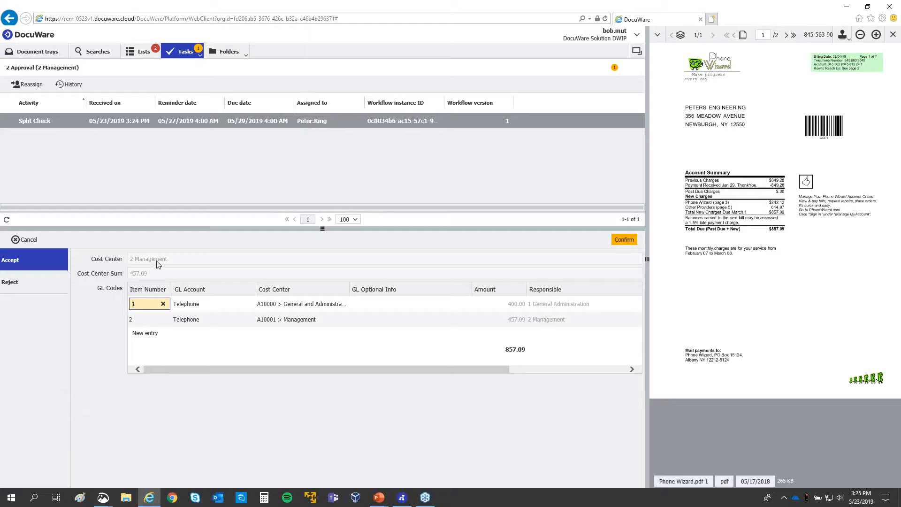
{"action": "left_click_drag", "start_coordinate": [128, 277], "coordinate": [139, 278]}
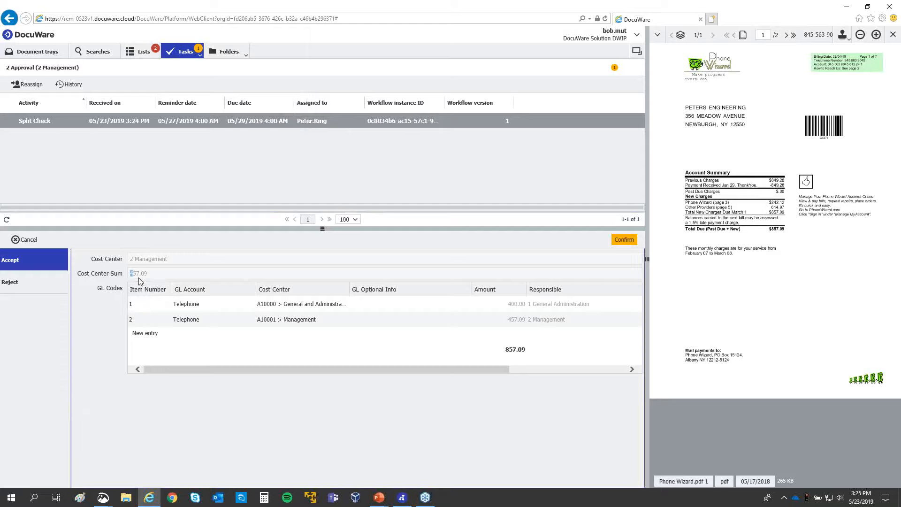
{"action": "left_click", "coordinate": [152, 277]}
{"action": "left_click", "coordinate": [622, 242]}
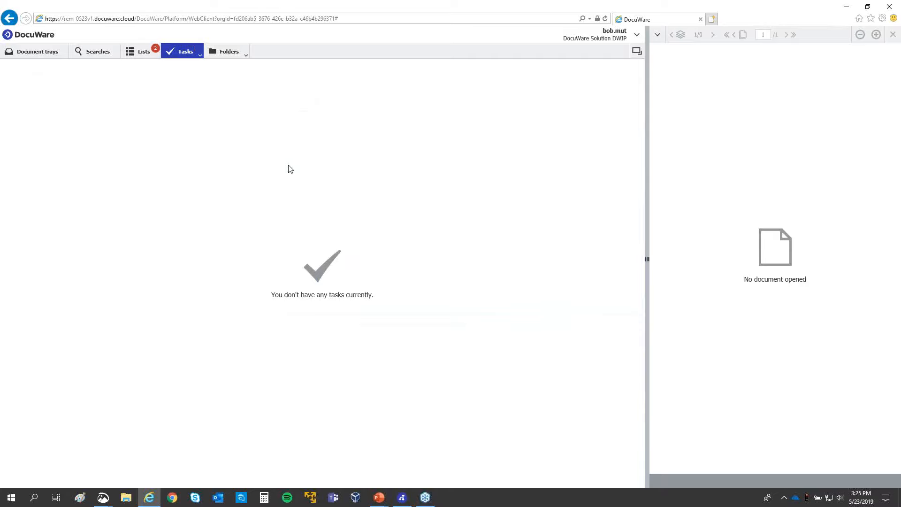
- Refresh the monitored tasks and open the Completion task under 4 Book and Pay
{"action": "left_click", "coordinate": [190, 58]}
{"action": "left_click", "coordinate": [198, 56]}
{"action": "left_click", "coordinate": [198, 60]}
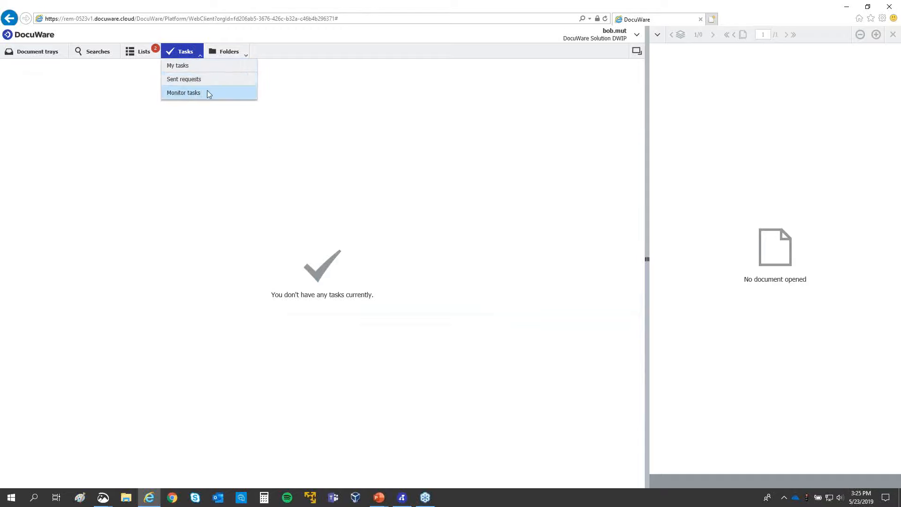
{"action": "left_click", "coordinate": [207, 91]}
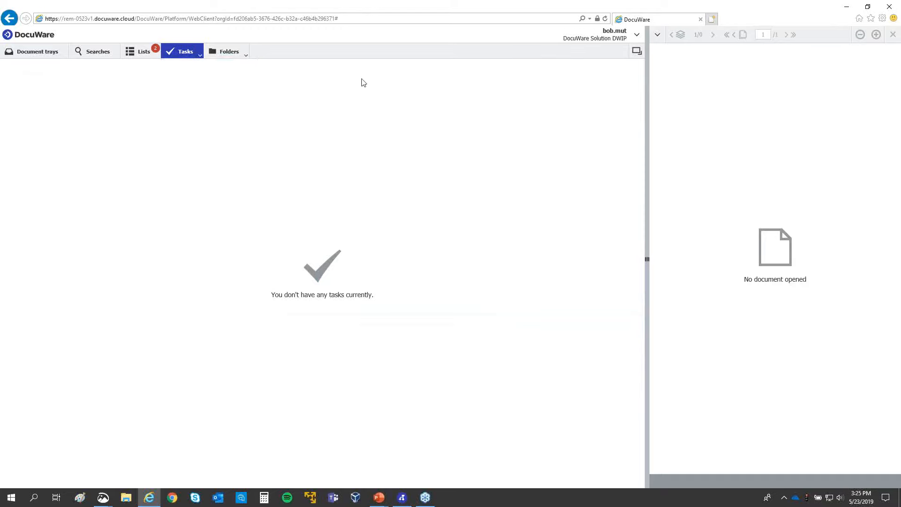
{"action": "left_click", "coordinate": [184, 53]}
{"action": "left_click", "coordinate": [182, 53]}
{"action": "left_click", "coordinate": [183, 54]}
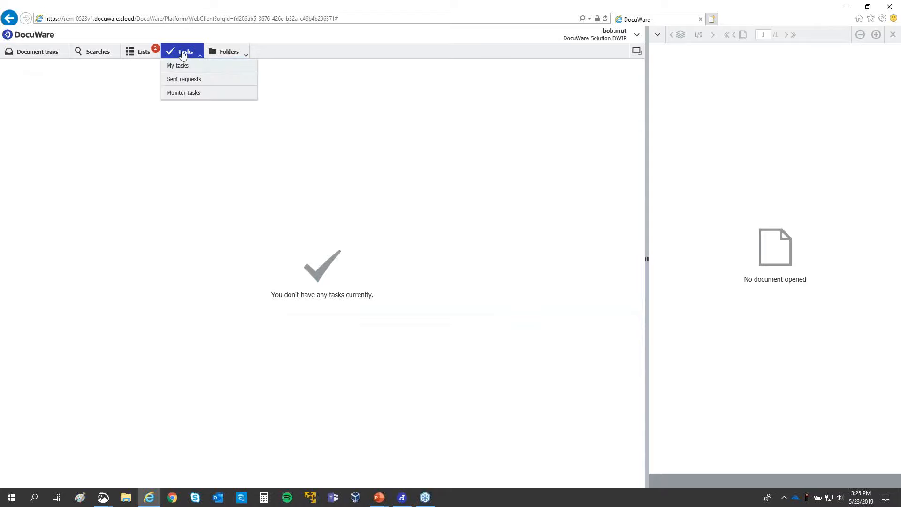
{"action": "left_click", "coordinate": [190, 96]}
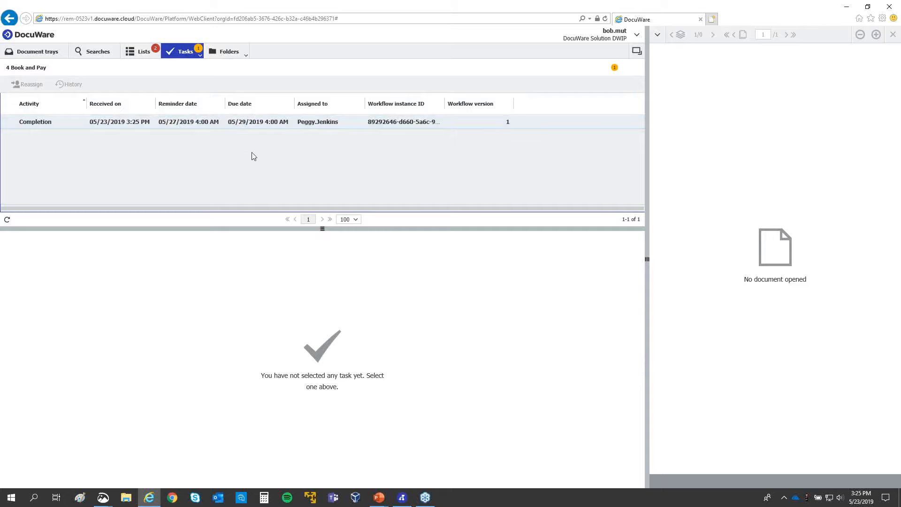
{"action": "left_click", "coordinate": [170, 122]}
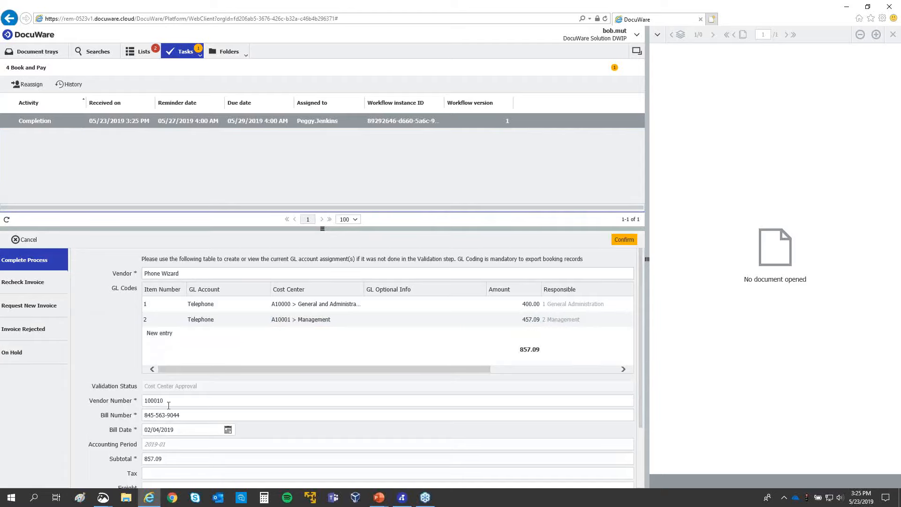
- Set the Phone Wizard invoice's bill date to 05/23/2019 and confirm Complete Process
{"action": "left_click", "coordinate": [199, 431]}
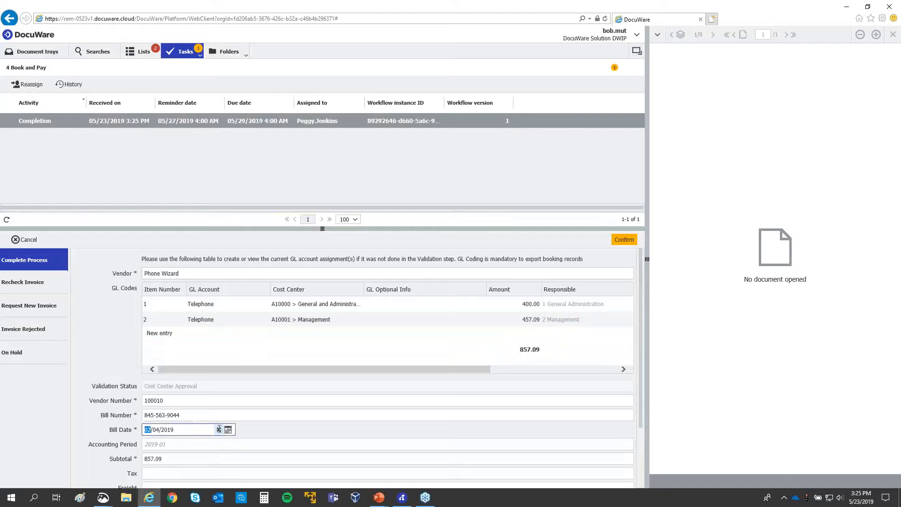
{"action": "left_click", "coordinate": [220, 431]}
{"action": "left_click", "coordinate": [227, 431]}
{"action": "left_click", "coordinate": [268, 428]}
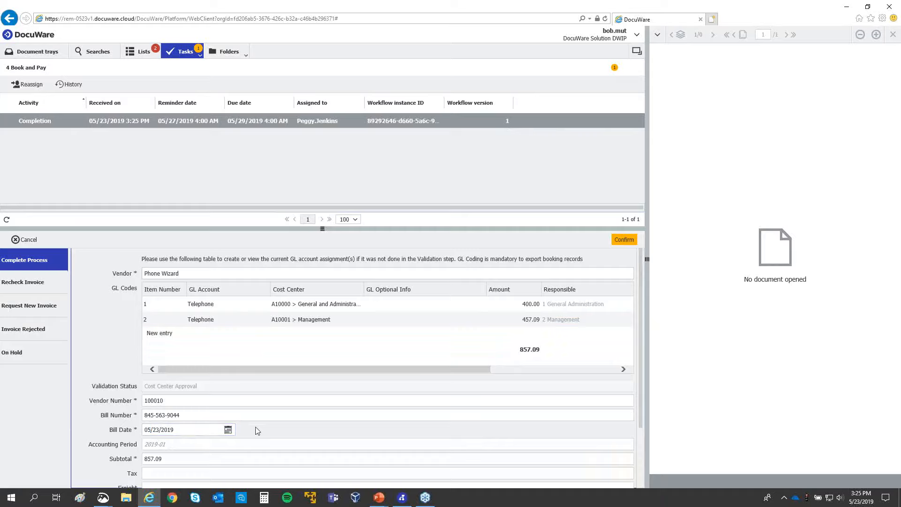
{"action": "left_click", "coordinate": [624, 240]}
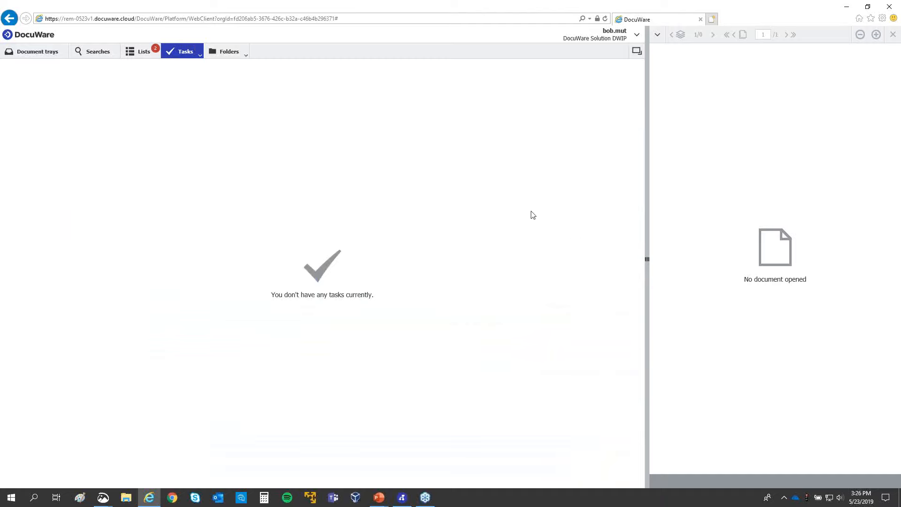
- Open the 2019-5 booking record from the Booking Records list and widen the document viewer
{"action": "left_click", "coordinate": [158, 55]}
{"action": "left_click", "coordinate": [83, 72]}
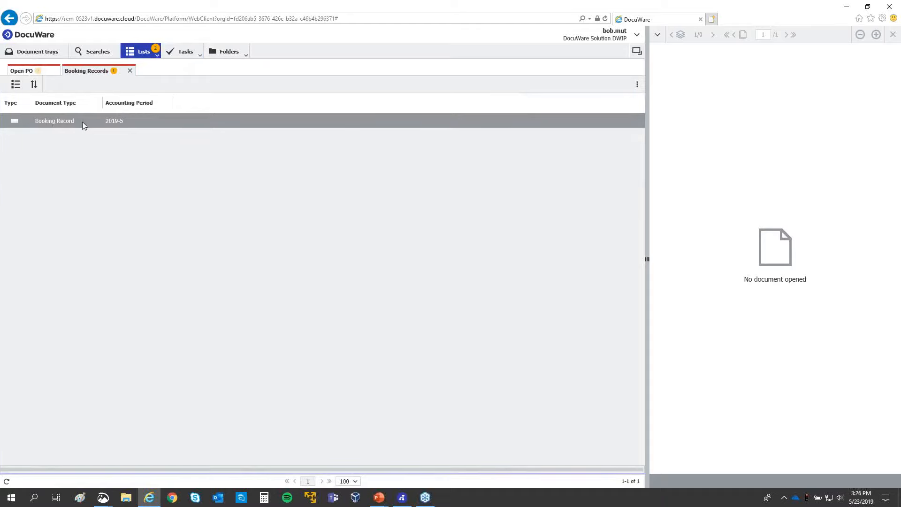
{"action": "left_click", "coordinate": [82, 123]}
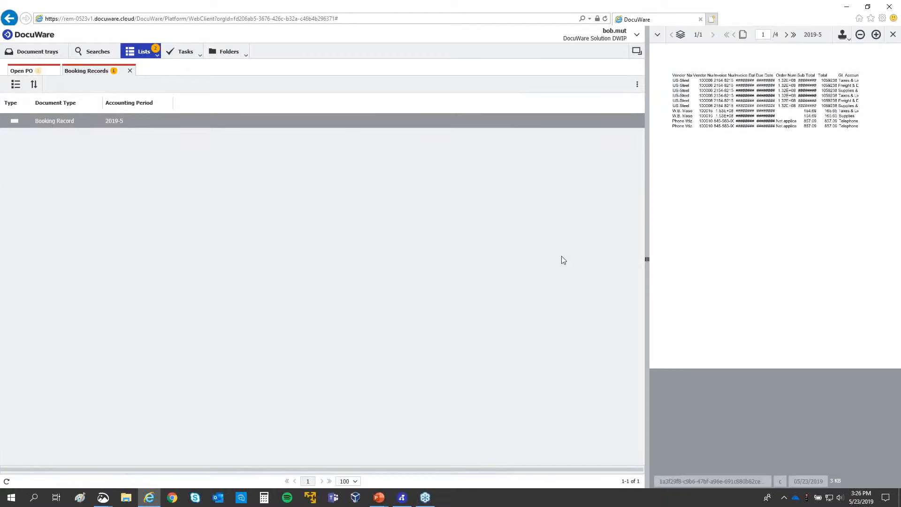
{"action": "left_click_drag", "start_coordinate": [647, 259], "coordinate": [592, 258]}
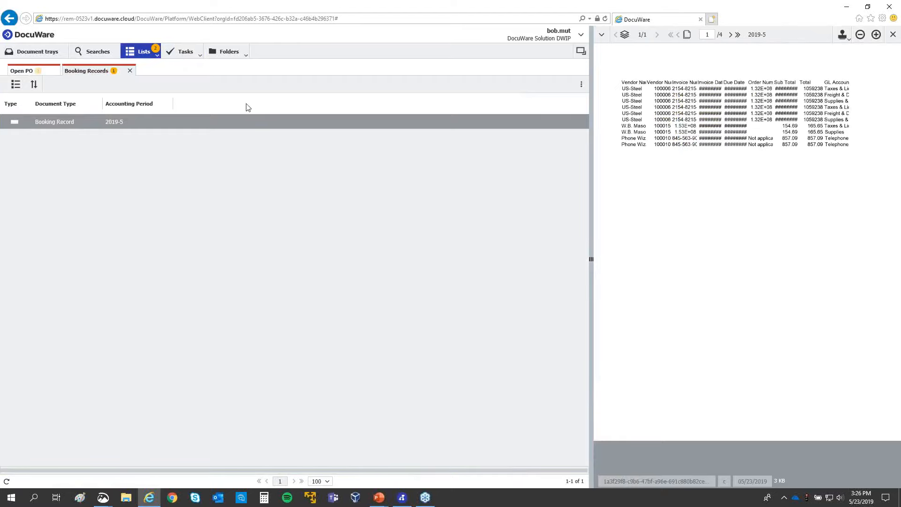
- Download the 2019-5 booking record in its original format and open 2019-5.csv in Excel
{"action": "right_click", "coordinate": [184, 122]}
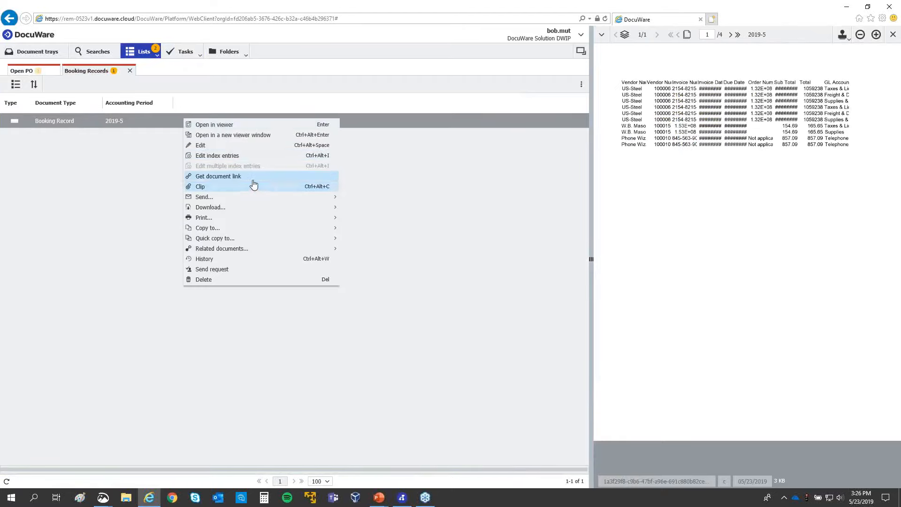
{"action": "mouse_move", "coordinate": [266, 209]}
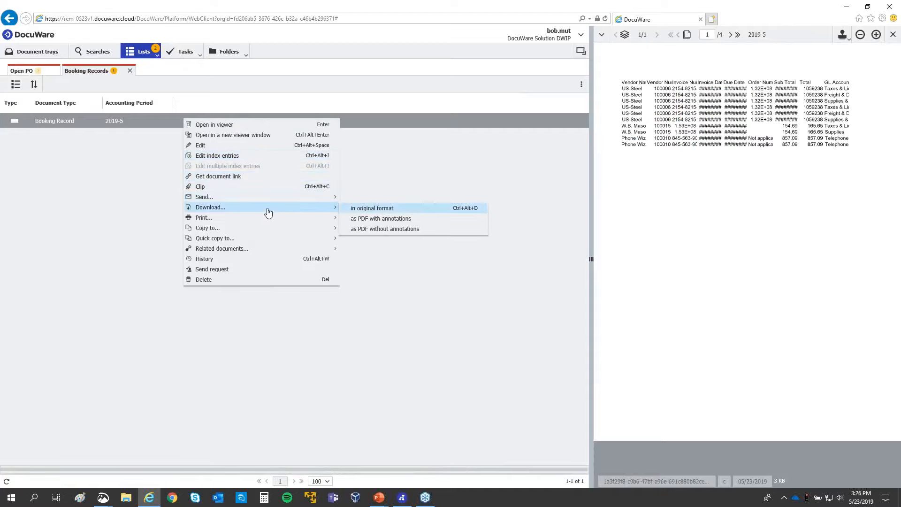
{"action": "left_click", "coordinate": [370, 209]}
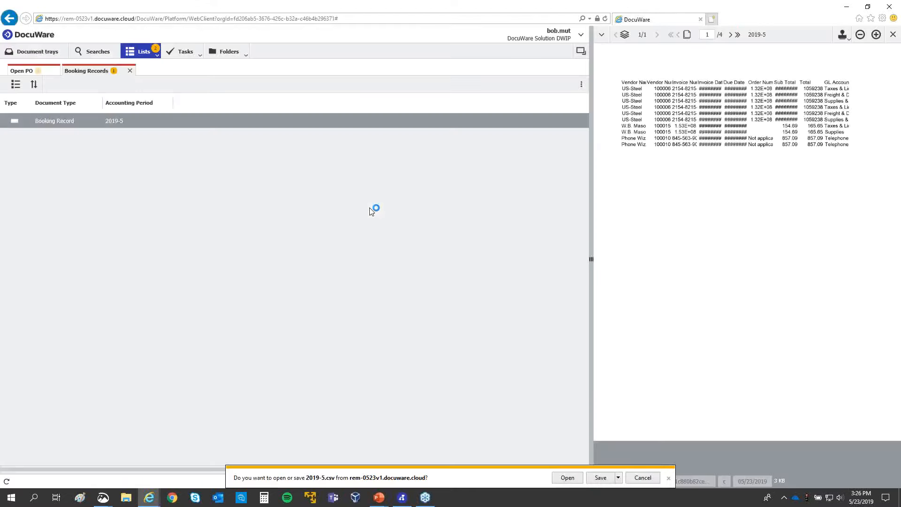
{"action": "left_click", "coordinate": [568, 478]}
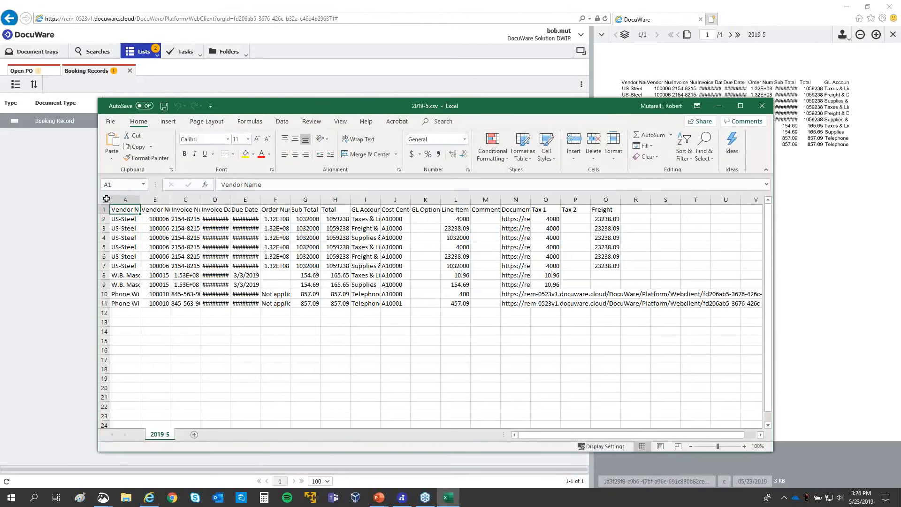
- Autofit all columns of the 2019-5 sheet, then move and widen the window to review the booking data
{"action": "left_click", "coordinate": [107, 199]}
{"action": "double_click", "coordinate": [140, 200]}
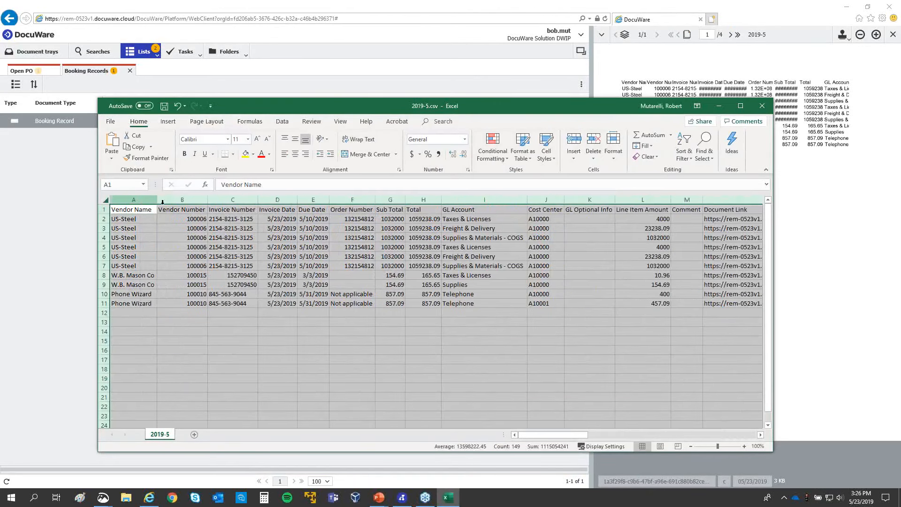
{"action": "left_click_drag", "start_coordinate": [366, 101], "coordinate": [328, 49]}
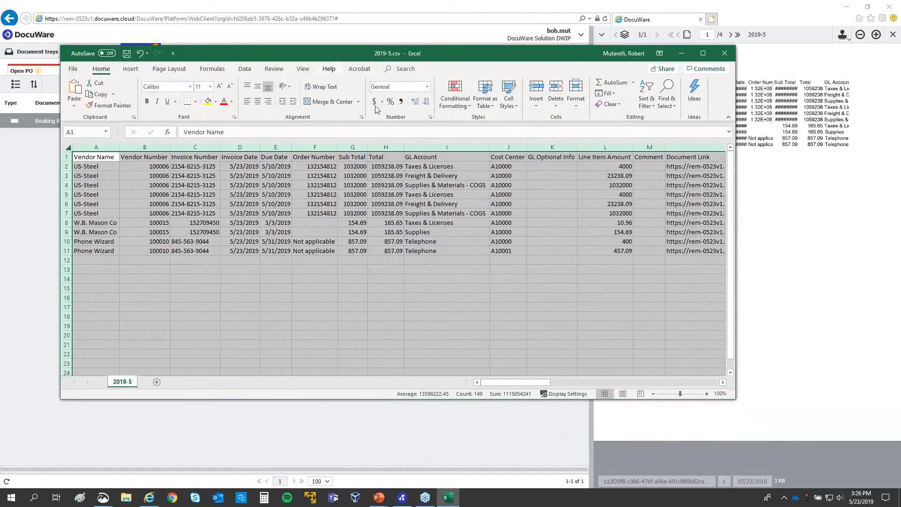
{"action": "left_click", "coordinate": [666, 309]}
{"action": "left_click_drag", "start_coordinate": [734, 294], "coordinate": [815, 294]}
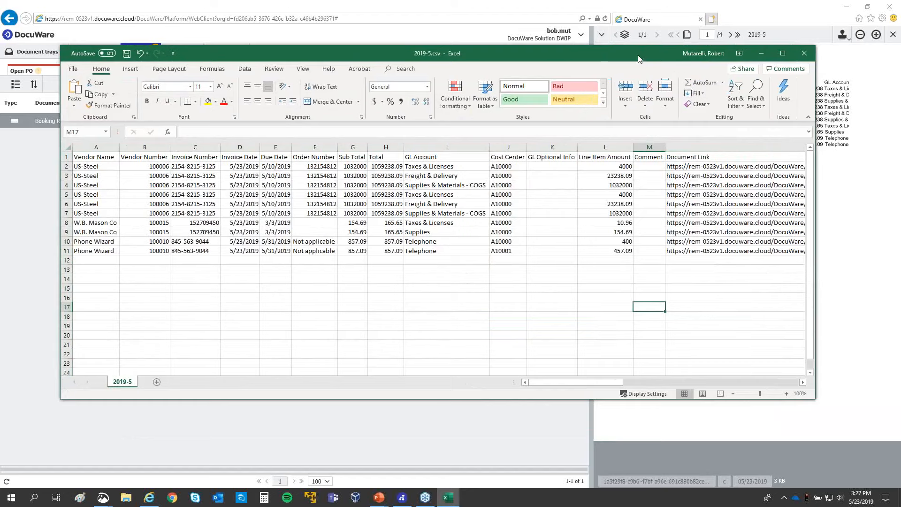
{"action": "left_click_drag", "start_coordinate": [618, 51], "coordinate": [597, 52]}
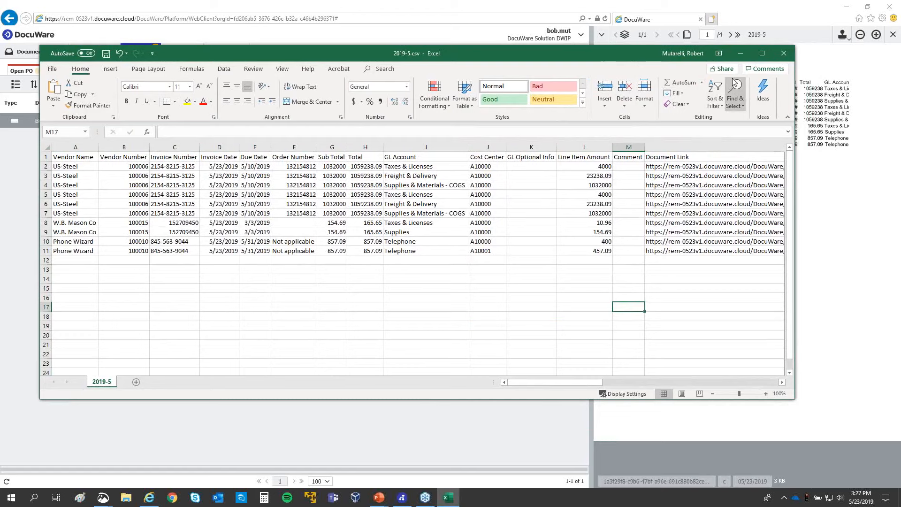
- Close the 2019-5.csv workbook without saving and minimize the browser to return to the presentation
{"action": "left_click", "coordinate": [784, 53]}
{"action": "left_click", "coordinate": [451, 259]}
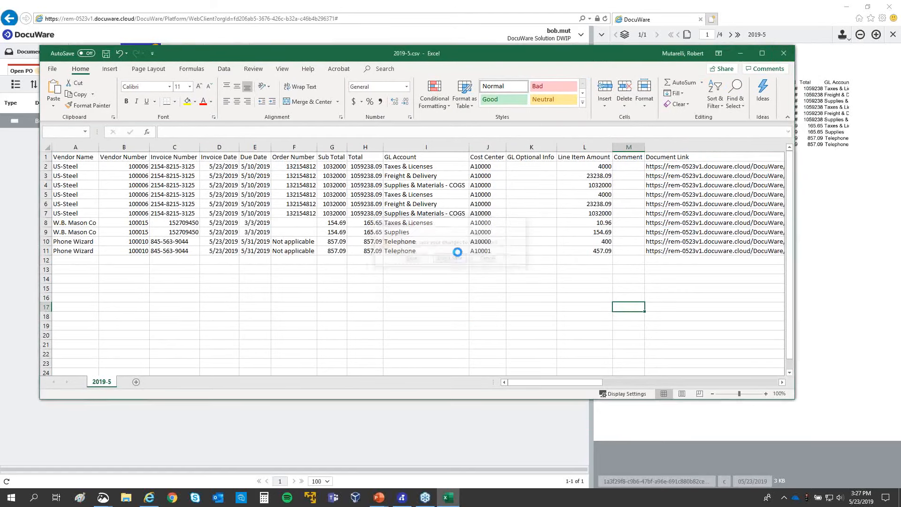
{"action": "left_click", "coordinate": [846, 10]}
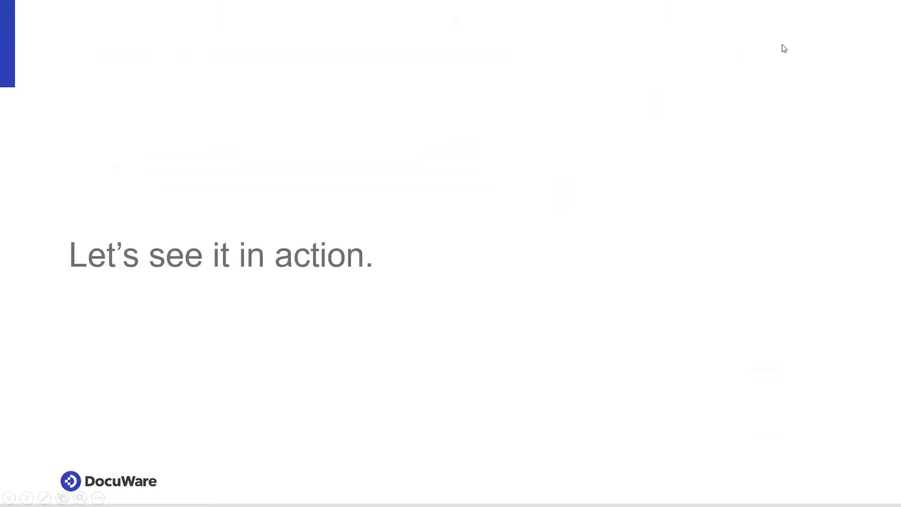